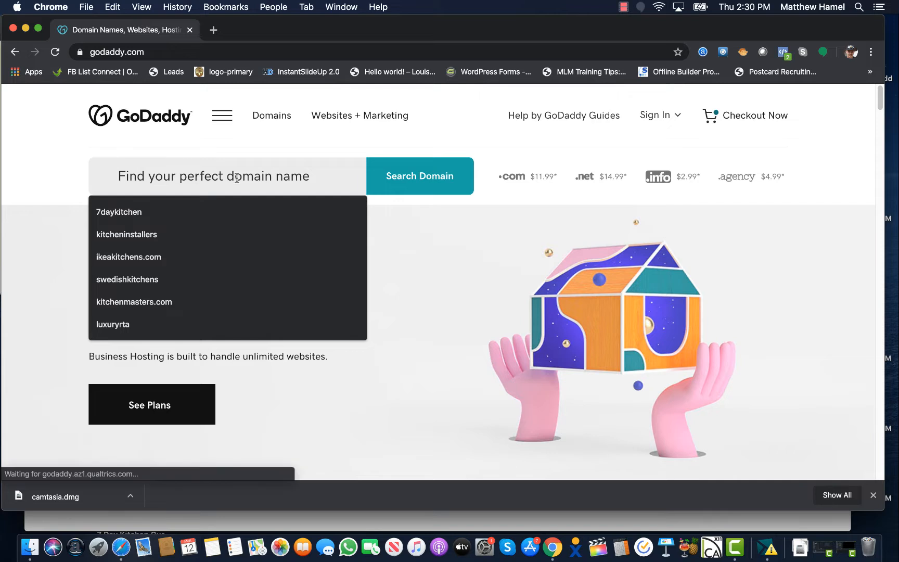
# Search GoDaddy for johndoeremodelco to see if johndoeremodelco.com is available at $1.00/mo
pyautogui.write('johndoe')
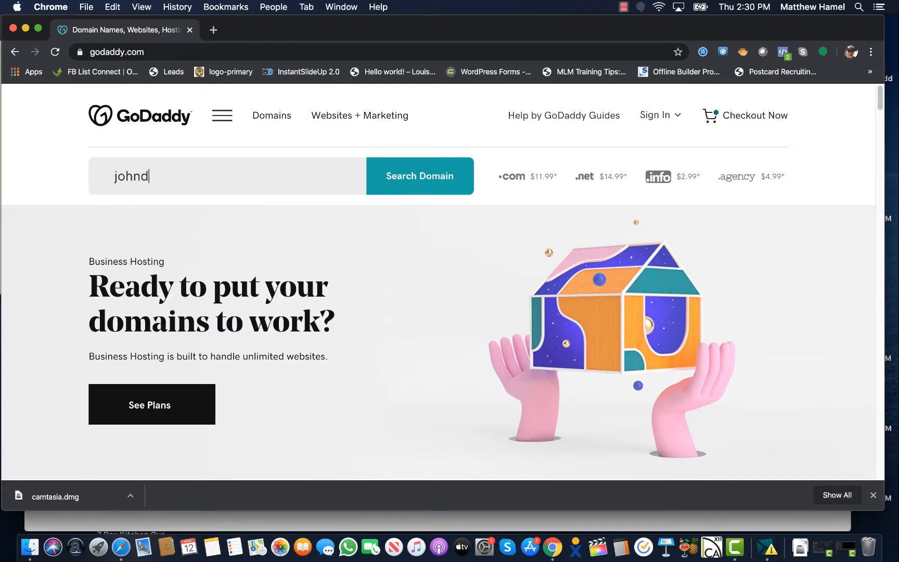
pyautogui.write('remodelco')
pyautogui.press('Return')
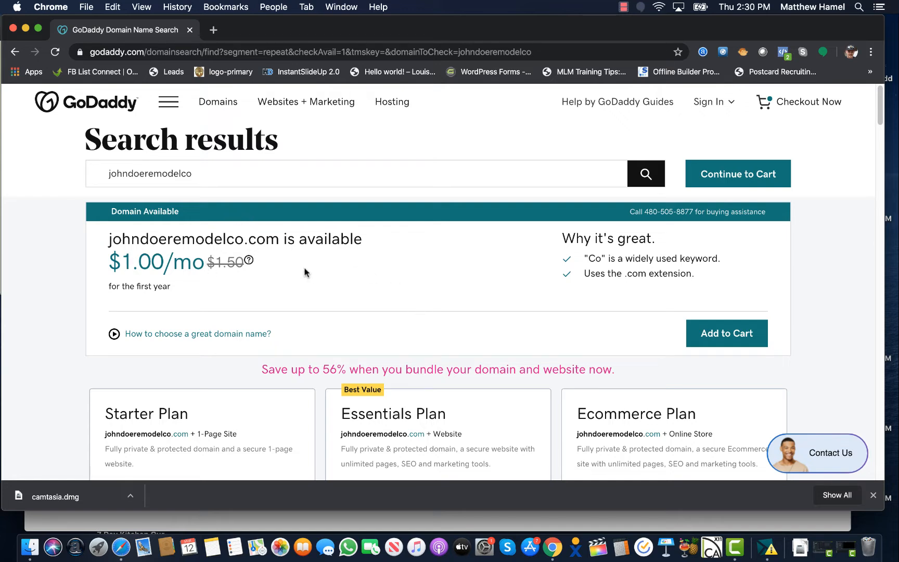
# Add johndoeremodelco.com to the GoDaddy cart
pyautogui.scroll(-1, 232, 255)
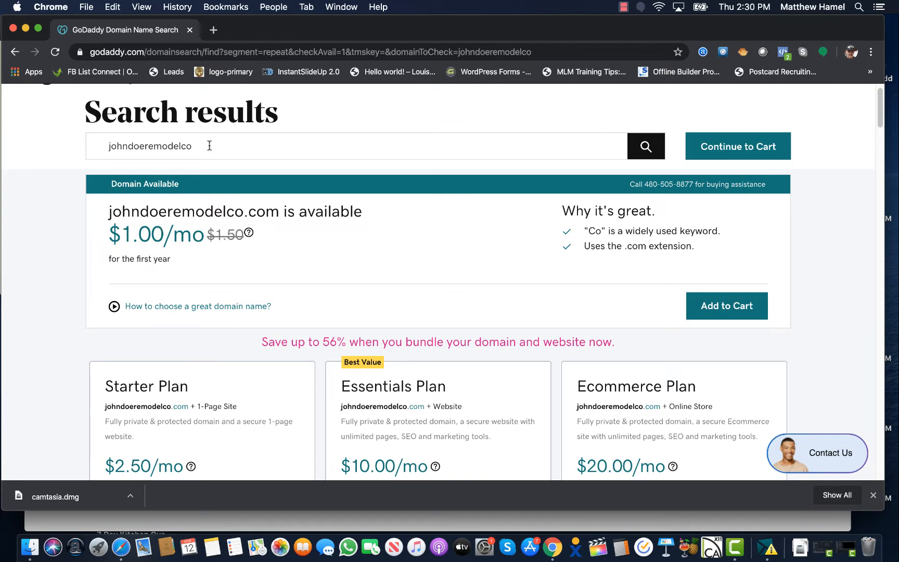
pyautogui.scroll(-1, 192, 135)
pyautogui.scroll(2, 192, 140)
pyautogui.click(200, 173)
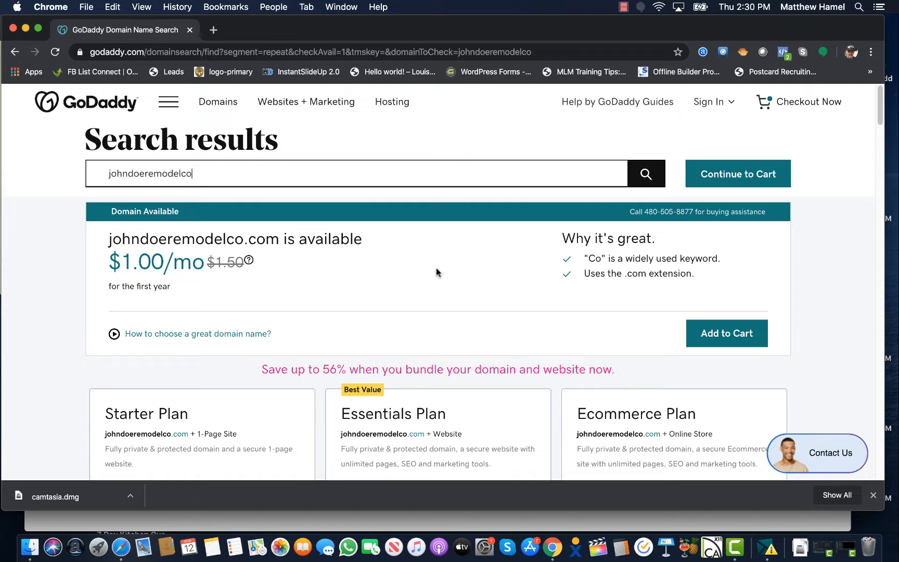
pyautogui.click(731, 176)
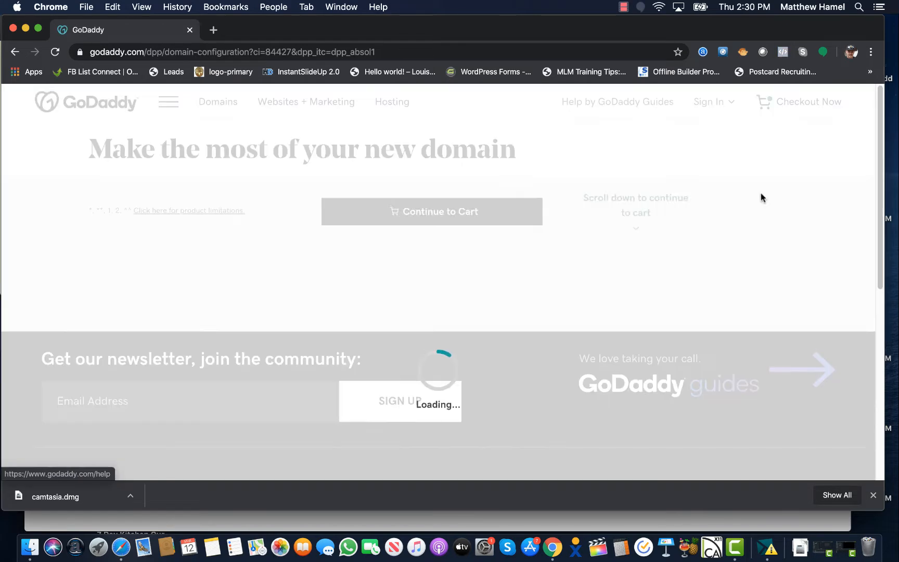
# Decline the domain privacy add-on with No Thanks
pyautogui.scroll(-5, 416, 275)
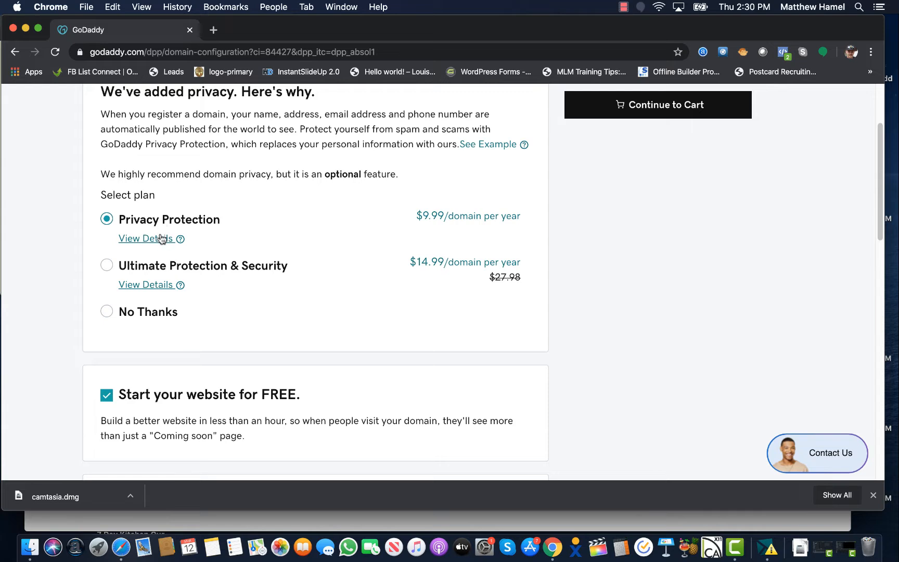
pyautogui.scroll(1, 161, 238)
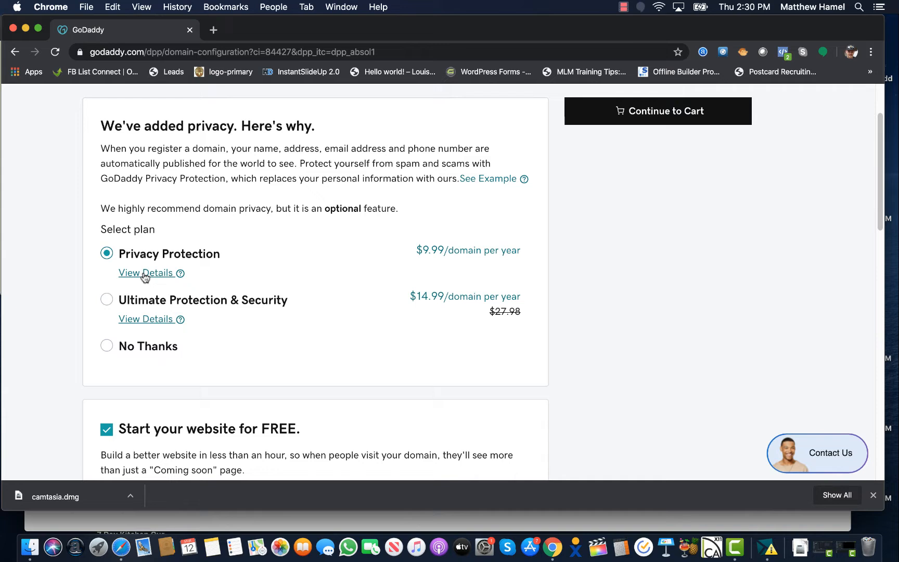
pyautogui.scroll(-3, 141, 274)
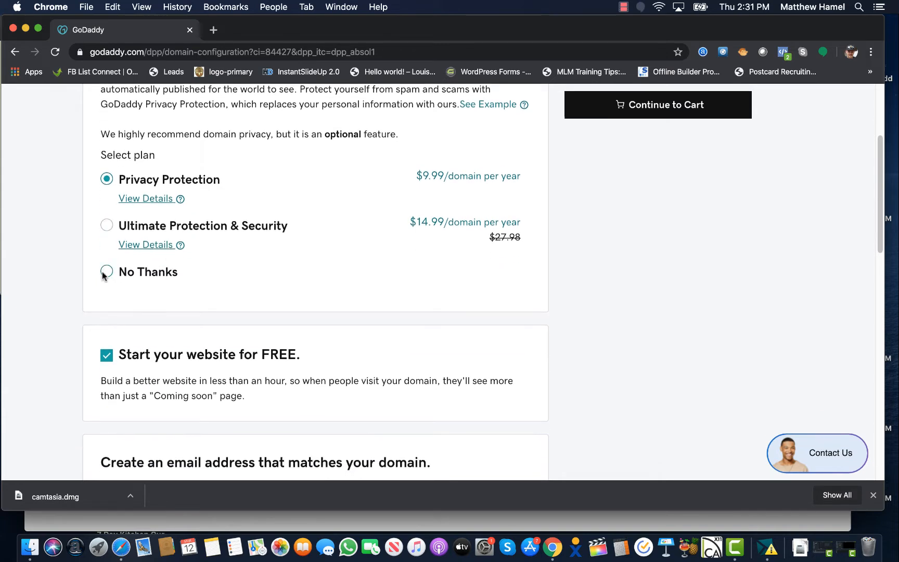
pyautogui.click(107, 271)
# Uncheck 'Start your website for FREE' and continue to the cart
pyautogui.scroll(-2, 208, 254)
pyautogui.scroll(-3, 208, 254)
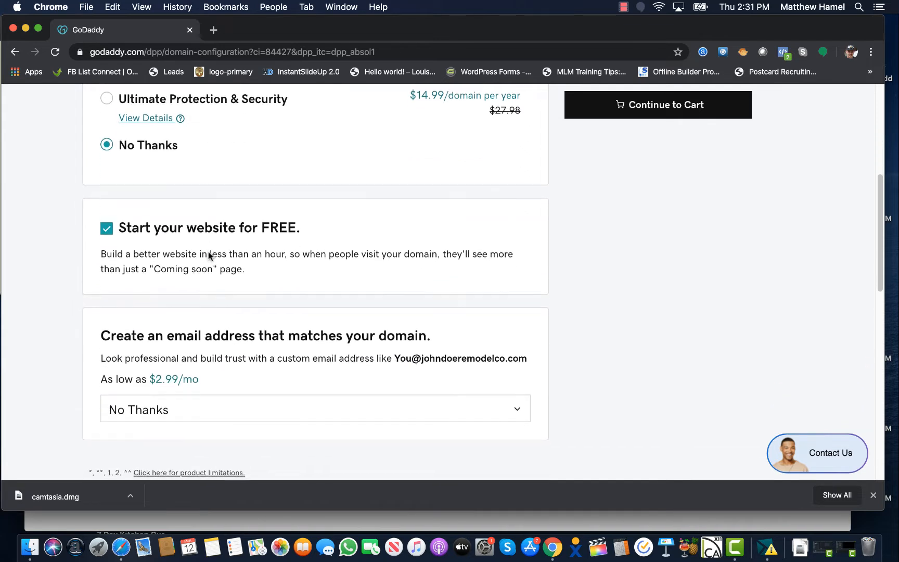
pyautogui.click(106, 227)
pyautogui.scroll(-4, 213, 249)
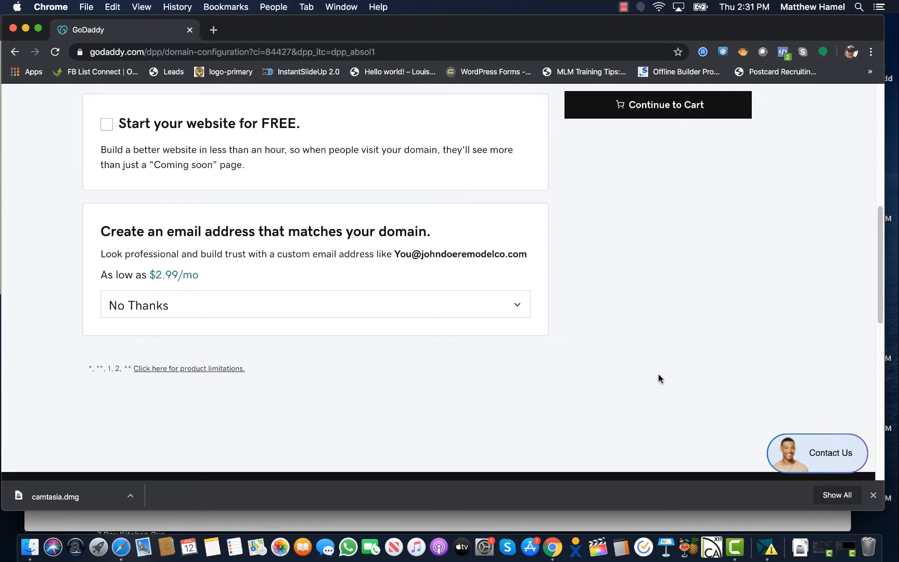
pyautogui.scroll(10, 657, 371)
pyautogui.click(671, 202)
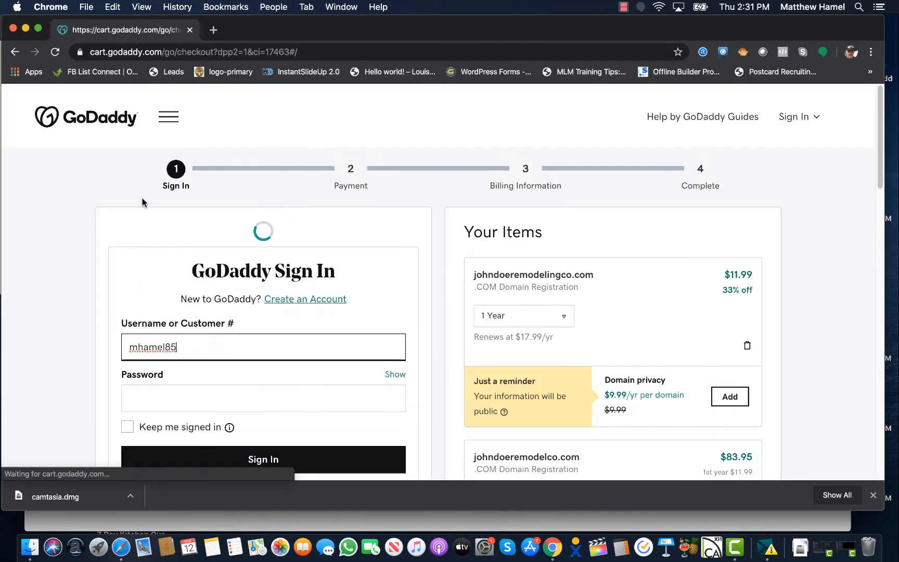
# Remove johndoeremodelco.com from Your Items, bringing the total to $12.17
pyautogui.scroll(-3, 25, 244)
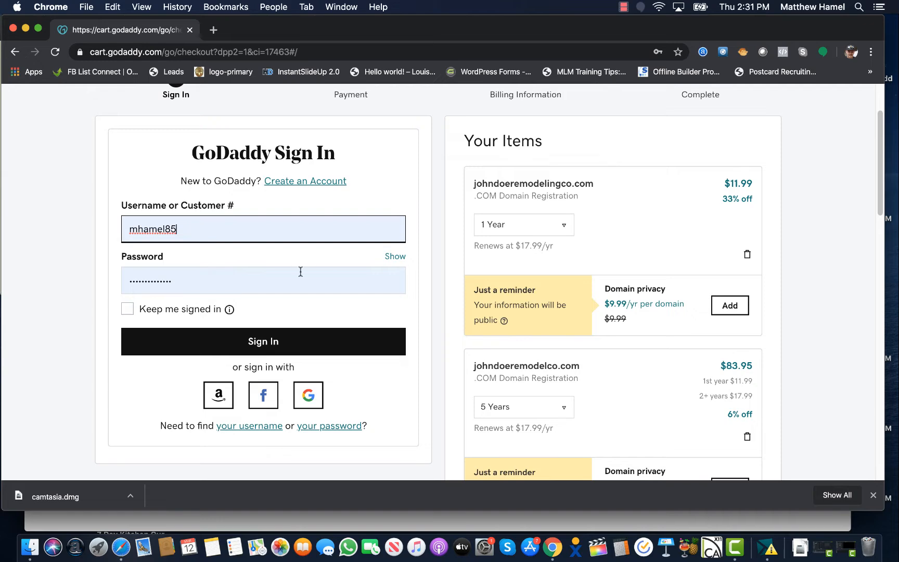
pyautogui.scroll(-3, 300, 275)
pyautogui.scroll(3, 300, 279)
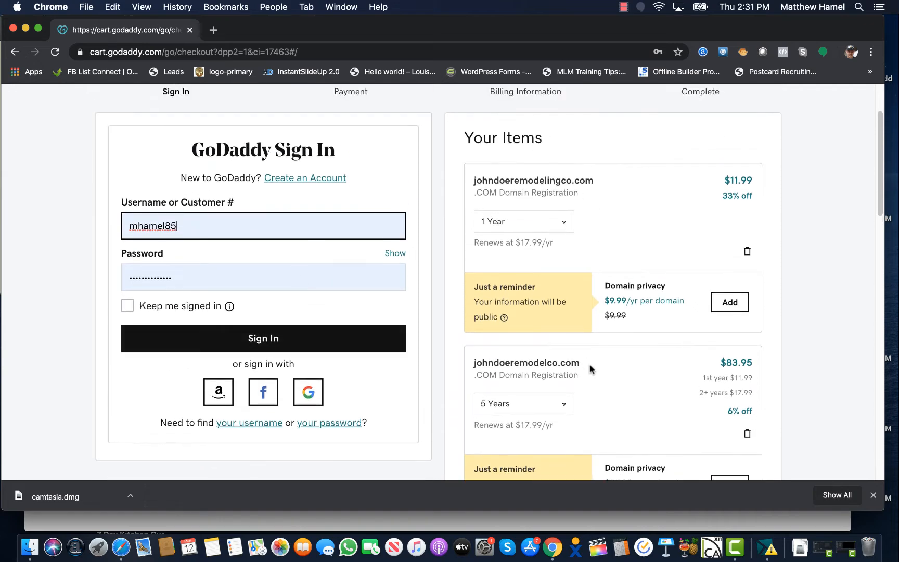
pyautogui.scroll(1, 523, 260)
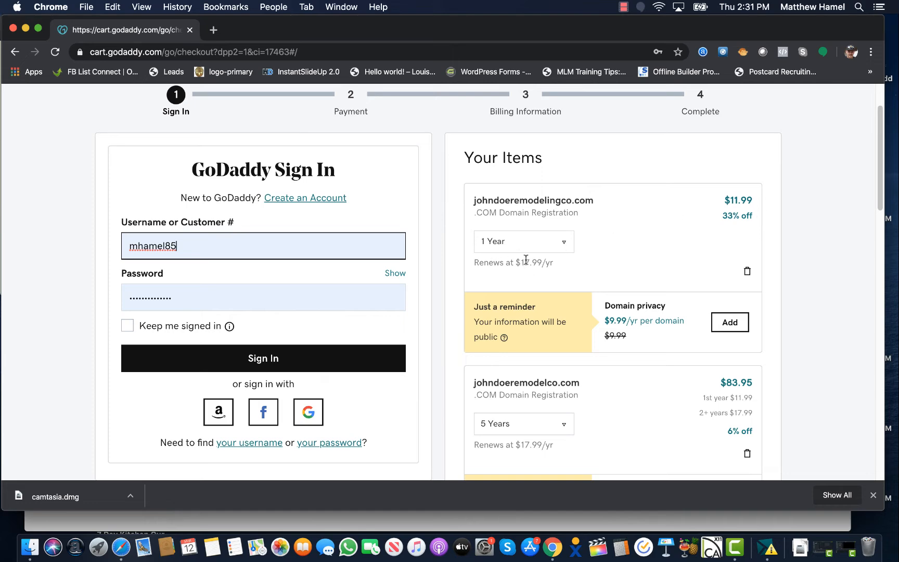
pyautogui.scroll(-5, 574, 251)
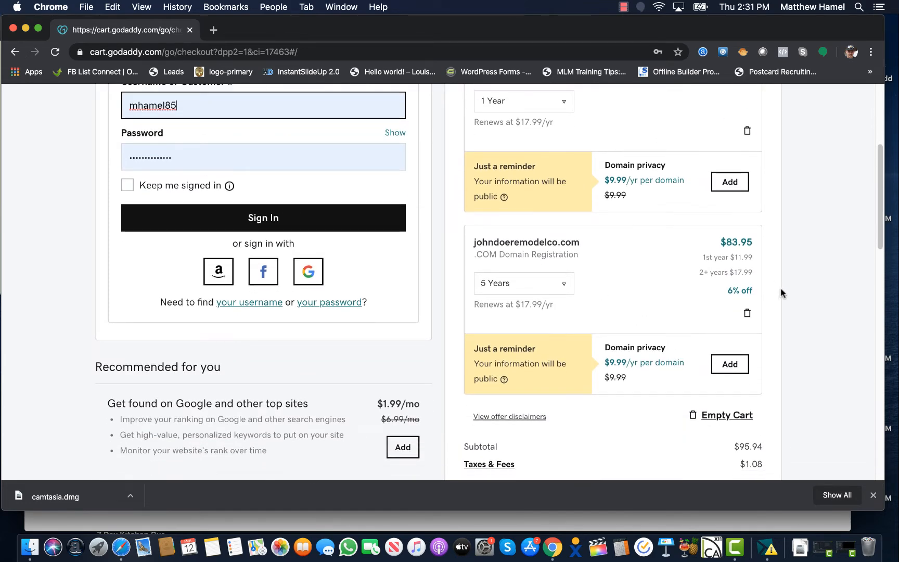
pyautogui.click(747, 314)
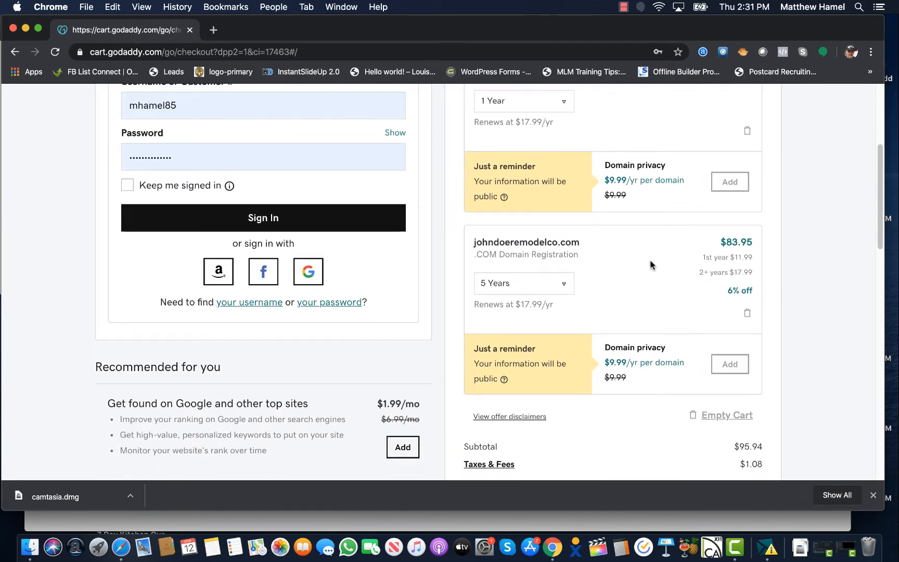
# Review the updated cart, then open a new blank browser tab
pyautogui.scroll(3, 582, 266)
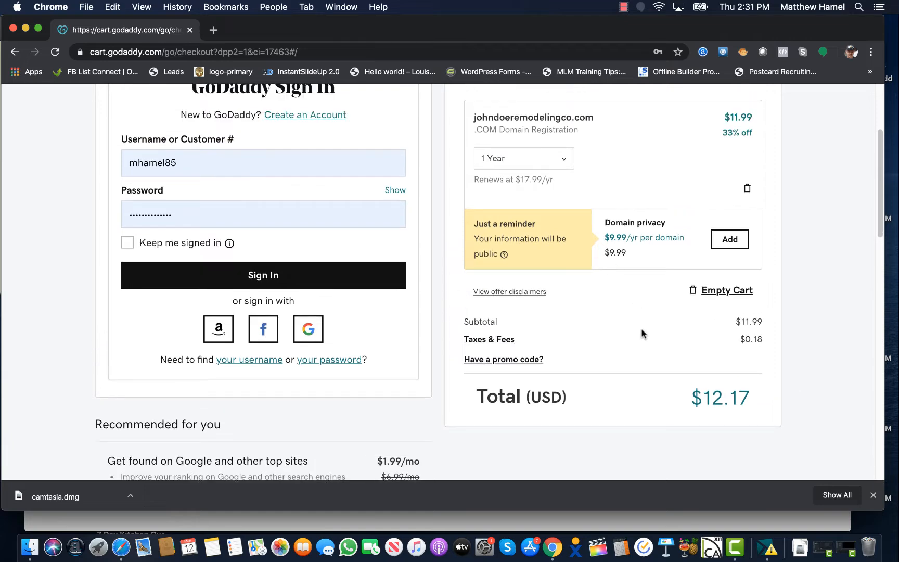
pyautogui.scroll(-2, 651, 239)
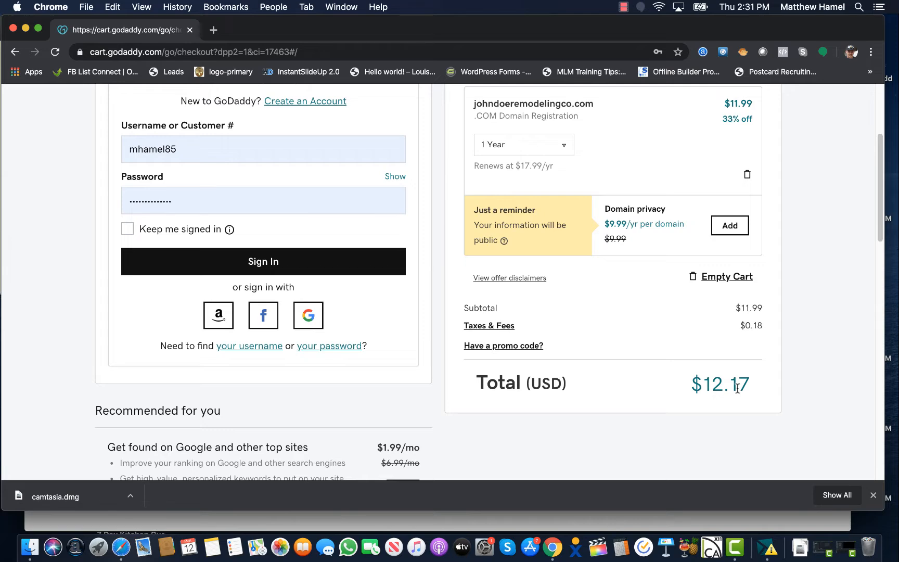
pyautogui.scroll(5, 737, 388)
pyautogui.scroll(-2, 237, 356)
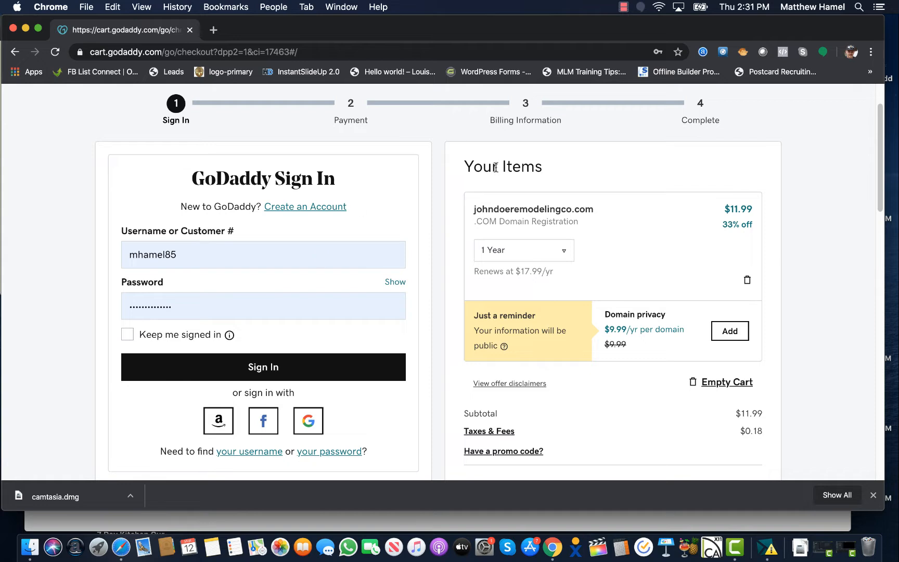
pyautogui.scroll(1, 495, 167)
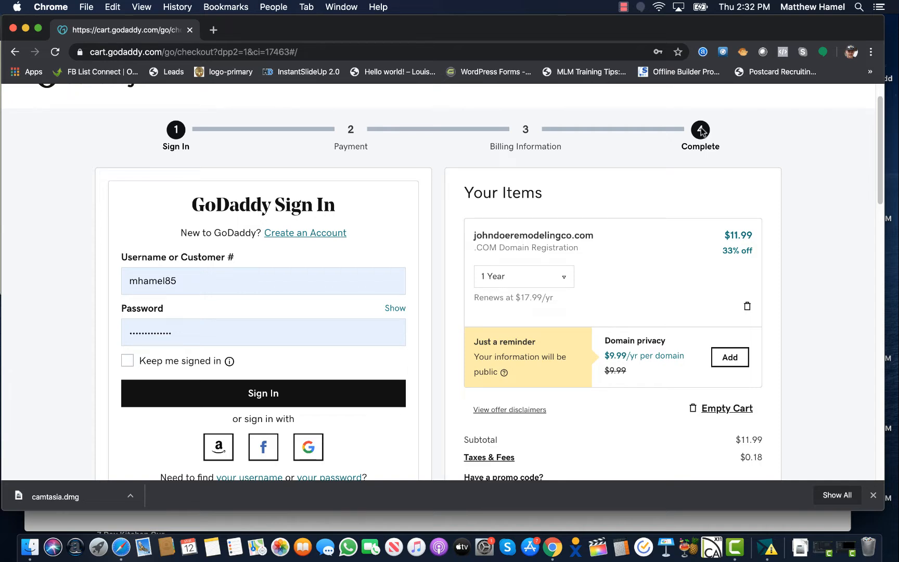
pyautogui.scroll(2, 156, 312)
pyautogui.click(213, 30)
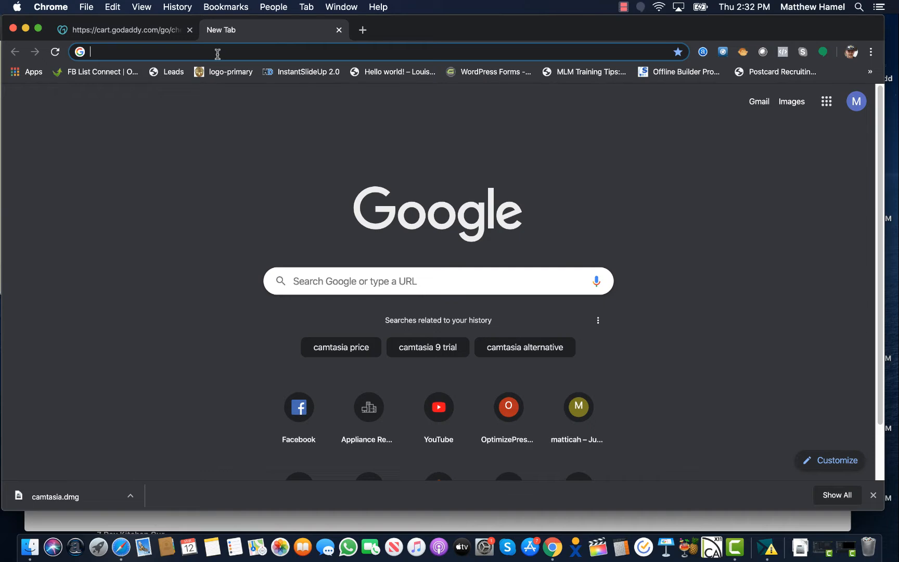
# Search the web for hostgator and open the HostGator website
pyautogui.write('hostgat')
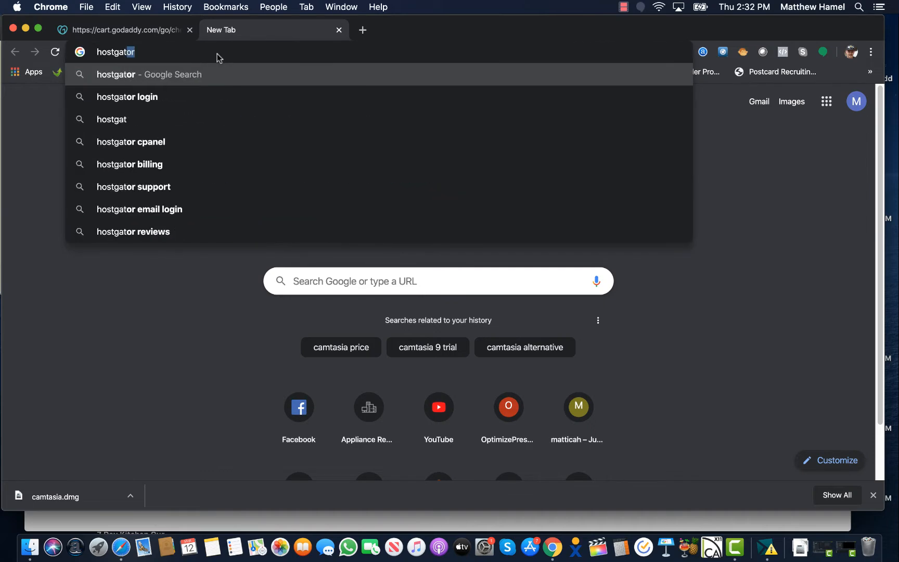
pyautogui.press('Return')
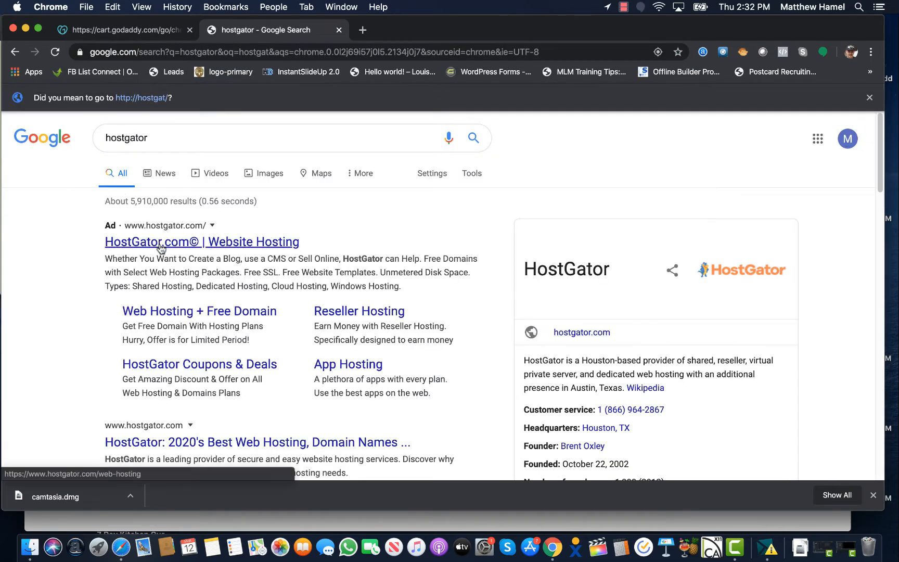
pyautogui.click(160, 246)
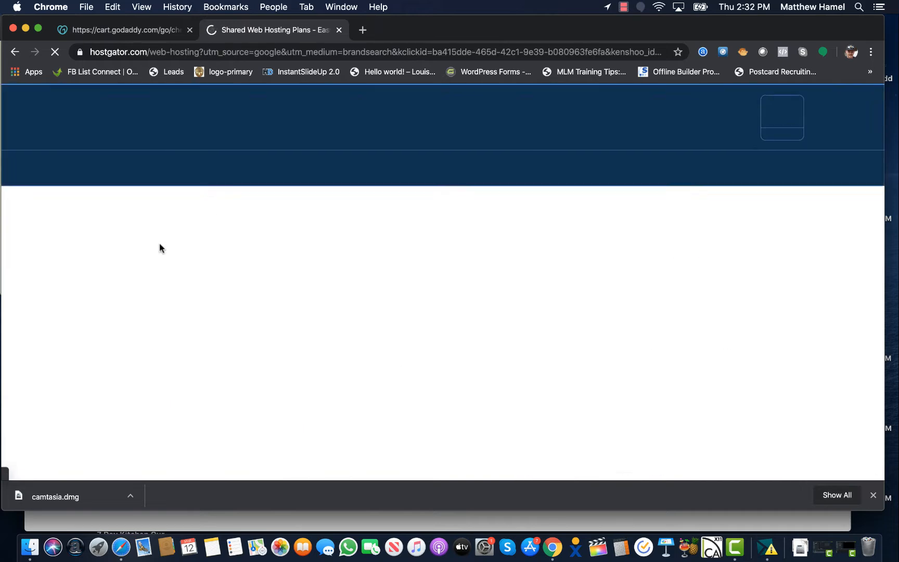
# Choose Buy Now! on the $2.75/mo Hatchling shared hosting plan
pyautogui.scroll(-2, 101, 255)
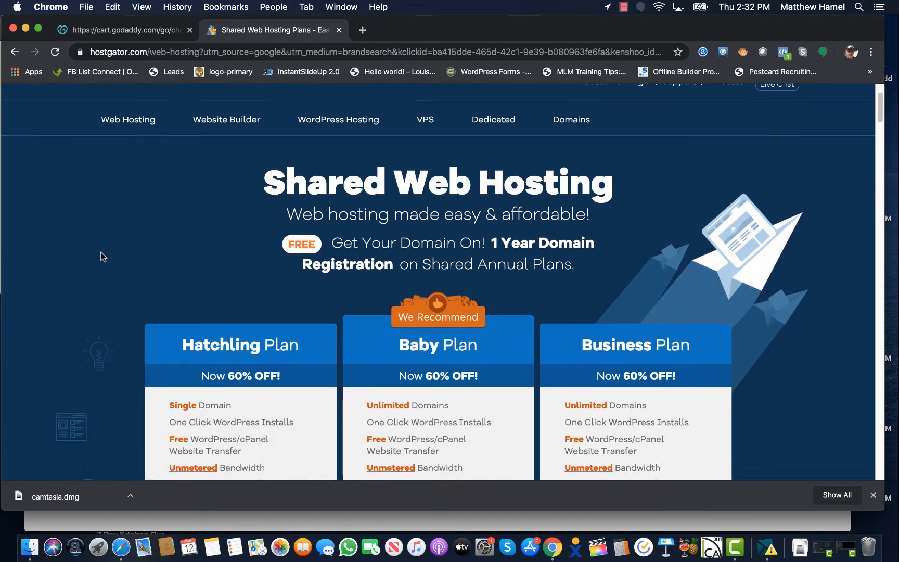
pyautogui.scroll(2, 103, 255)
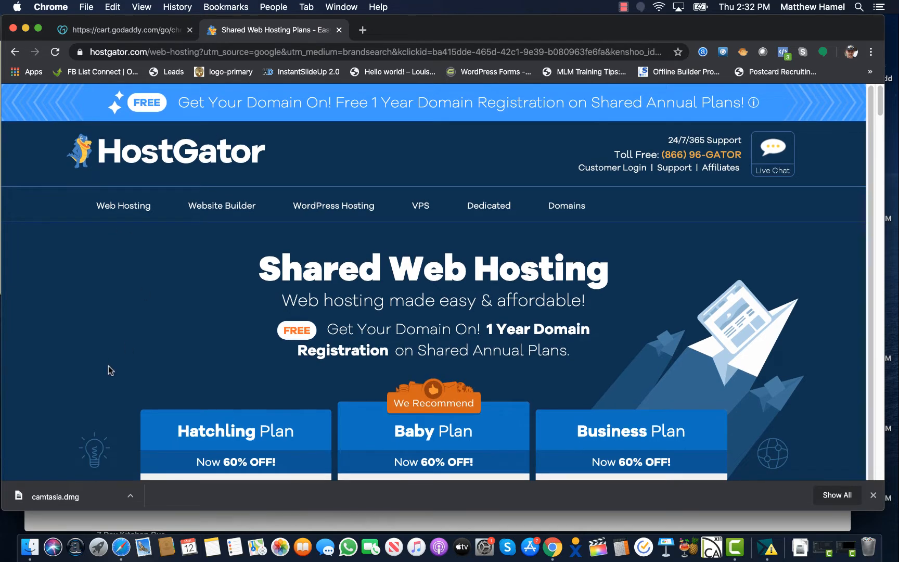
pyautogui.scroll(-5, 108, 379)
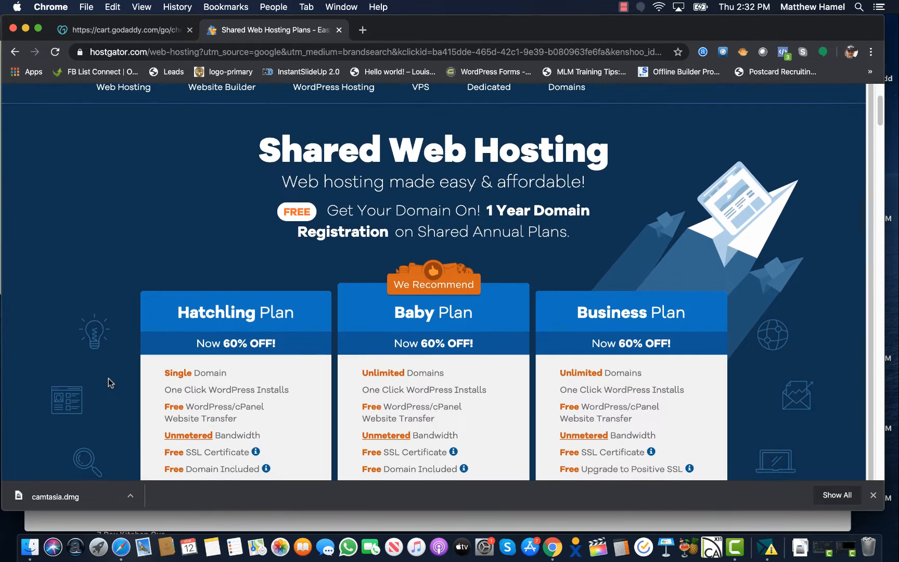
pyautogui.scroll(-2, 108, 379)
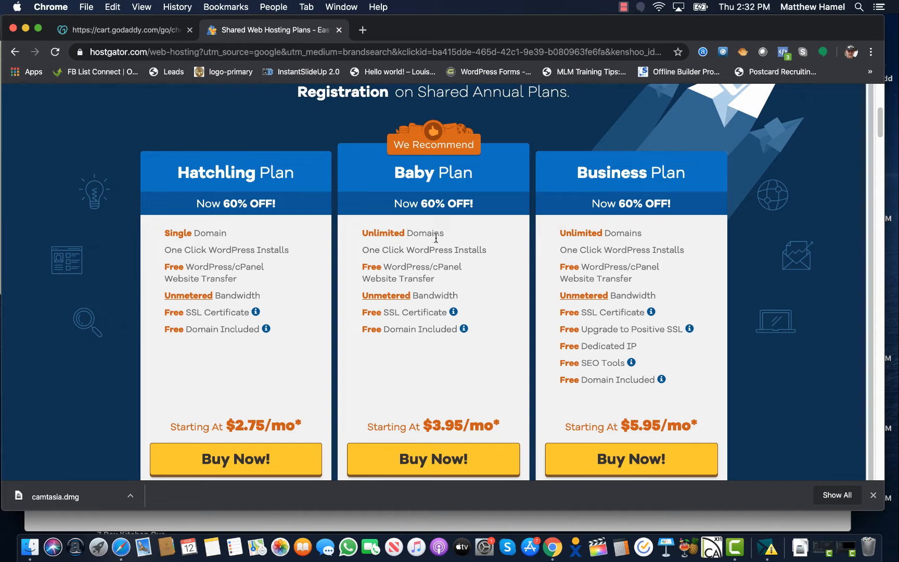
pyautogui.scroll(-3, 436, 238)
pyautogui.moveTo(236, 359); pyautogui.dragTo(291, 357)
pyautogui.click(313, 367)
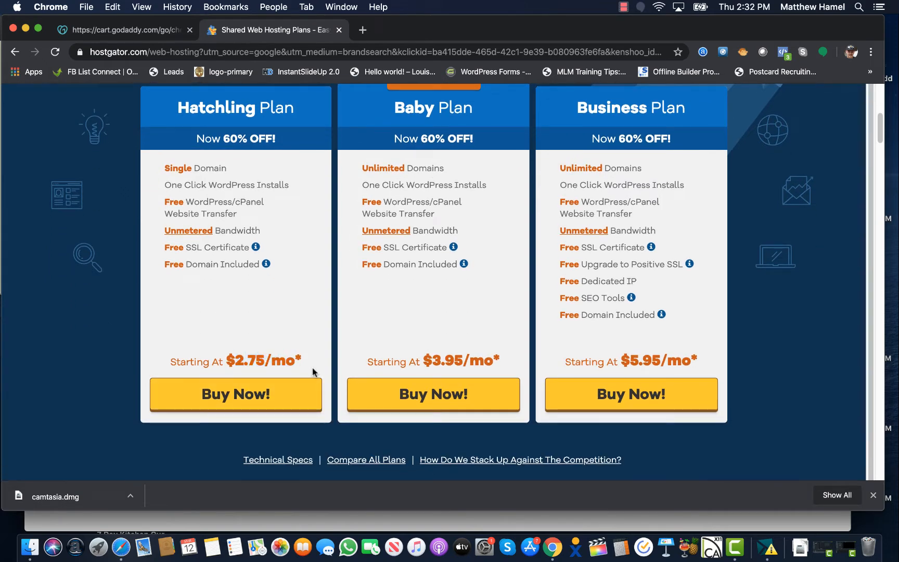
pyautogui.click(290, 400)
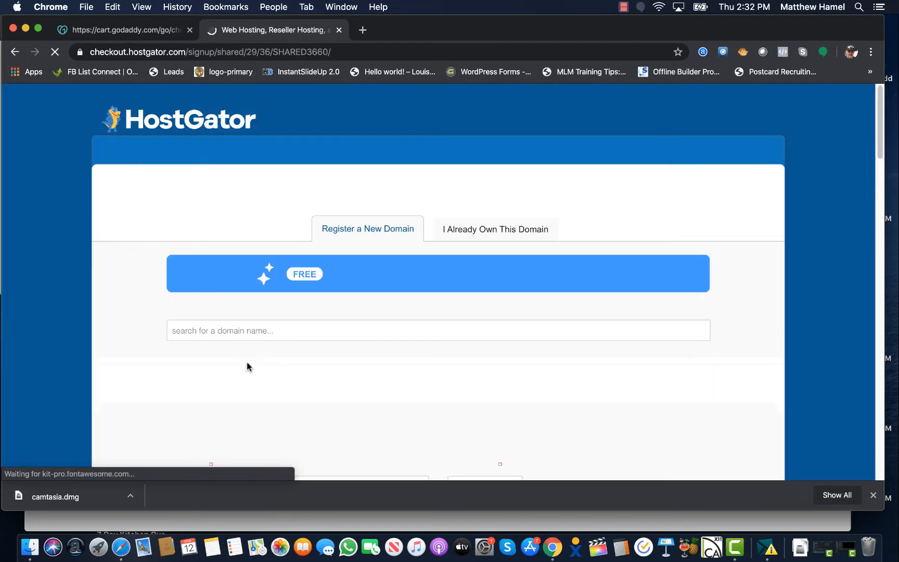
# Uncheck the SiteLock and CodeGuard Backup add-ons, leaving $105.35 amount due
pyautogui.scroll(-4, 147, 209)
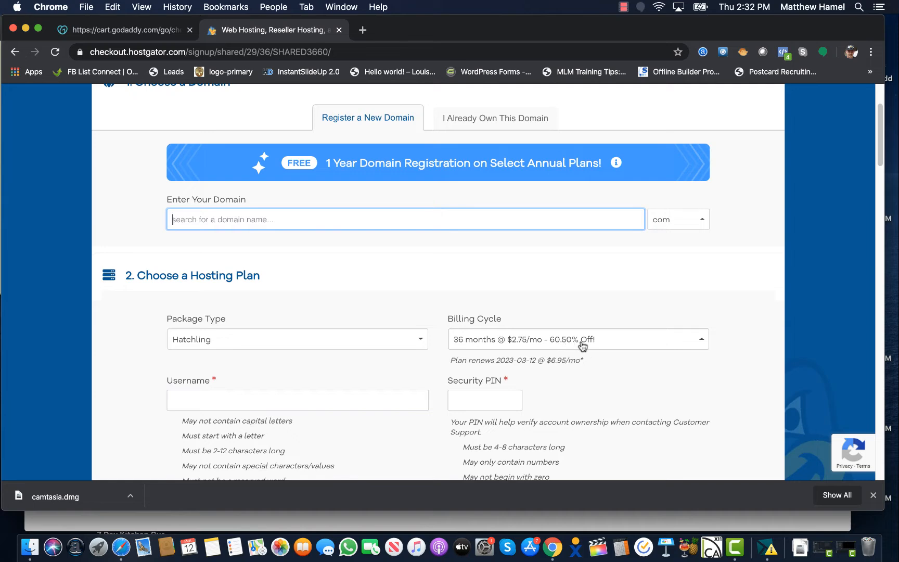
pyautogui.scroll(-15, 581, 345)
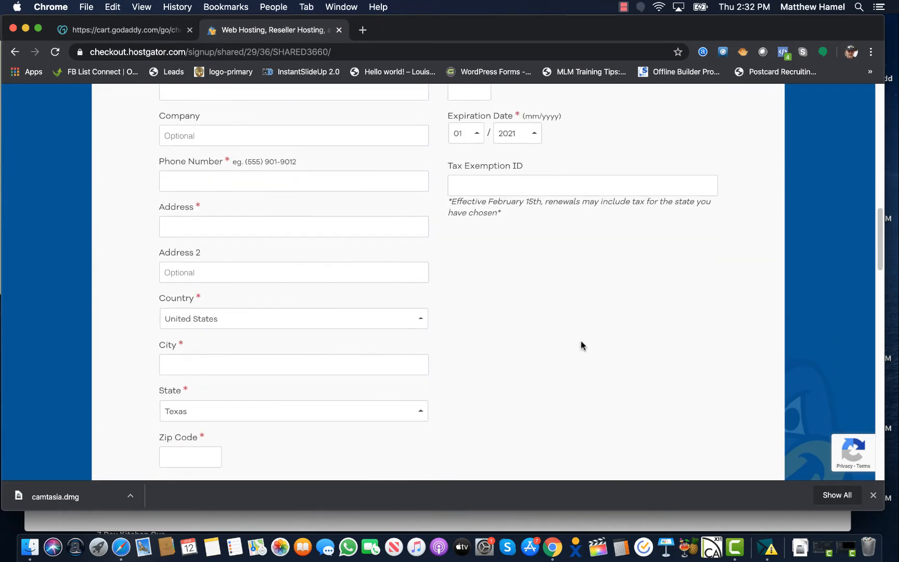
pyautogui.scroll(-9, 582, 346)
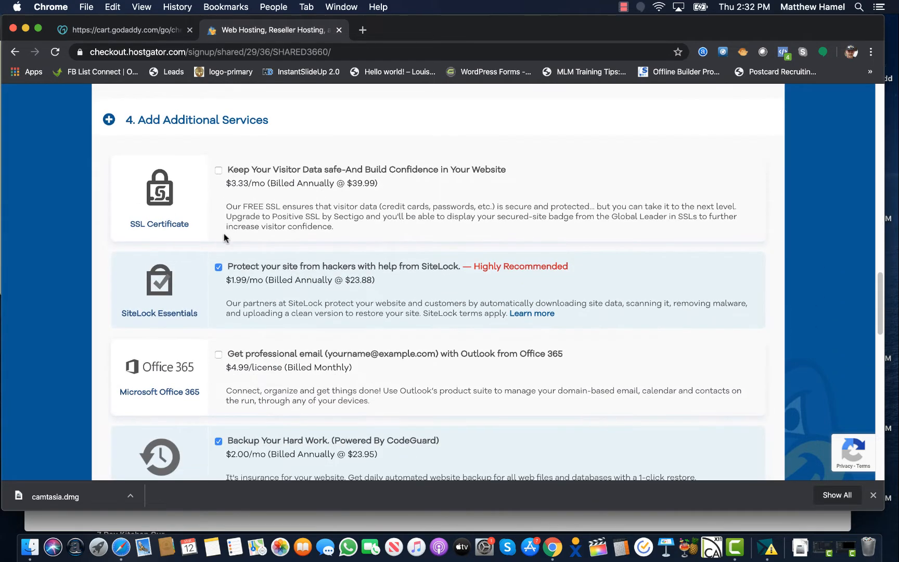
pyautogui.click(217, 267)
pyautogui.scroll(-3, 217, 267)
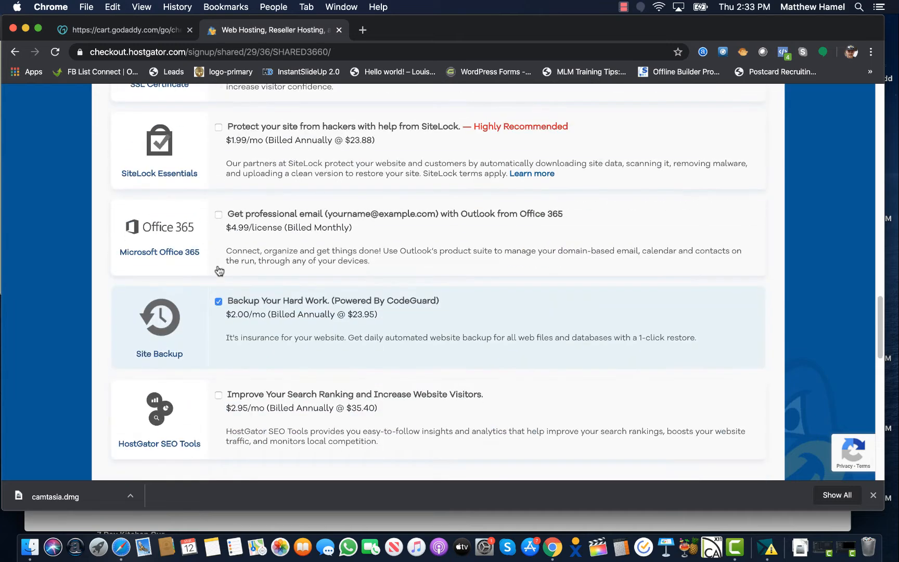
pyautogui.click(219, 301)
pyautogui.scroll(-7, 291, 254)
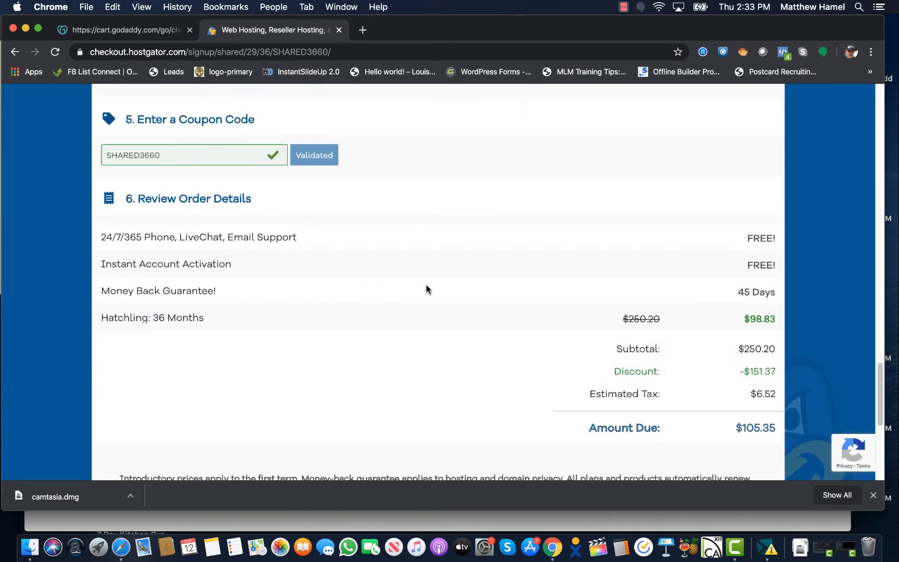
pyautogui.scroll(-2, 427, 290)
pyautogui.moveTo(744, 340); pyautogui.dragTo(775, 344)
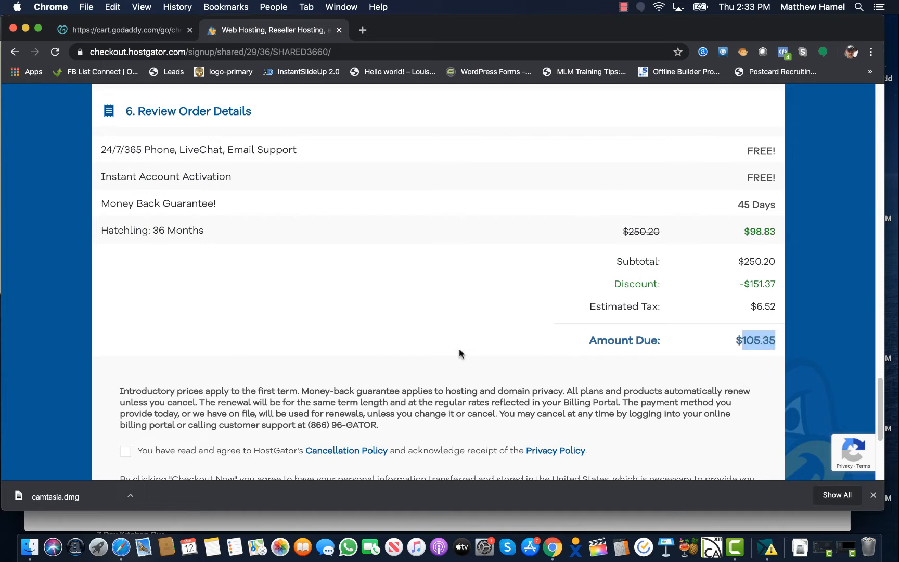
# Try a 1-month billing cycle, then set it back to 36 months
pyautogui.scroll(1, 456, 353)
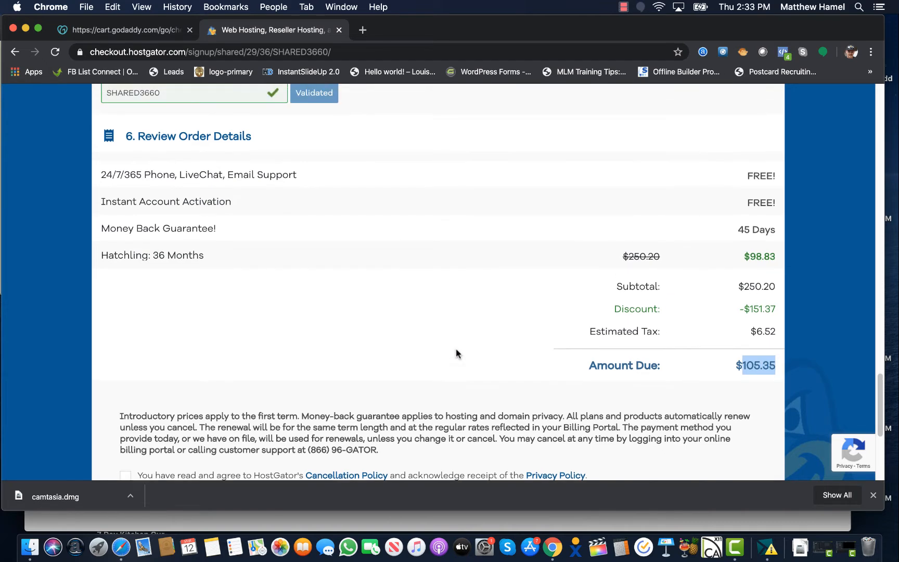
pyautogui.scroll(20, 456, 354)
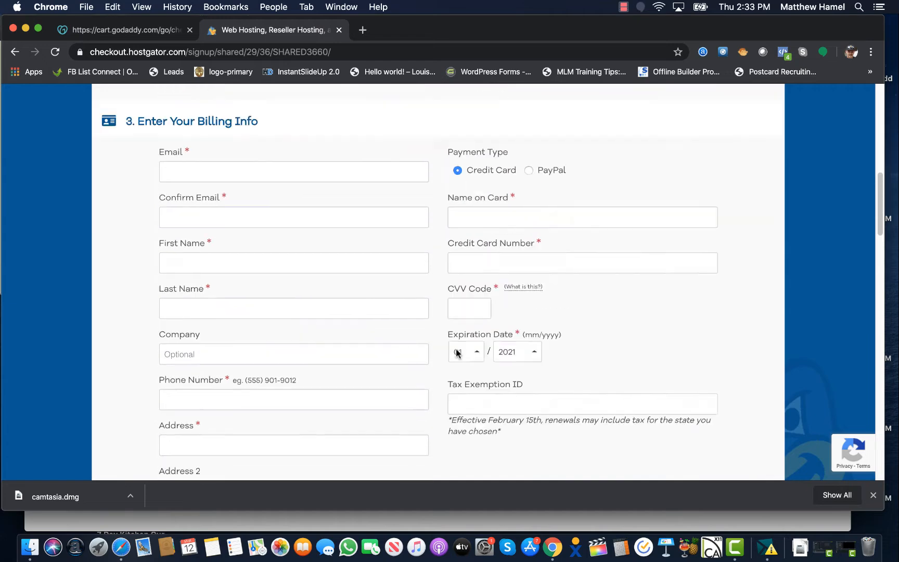
pyautogui.scroll(4, 456, 352)
pyautogui.scroll(-2, 456, 352)
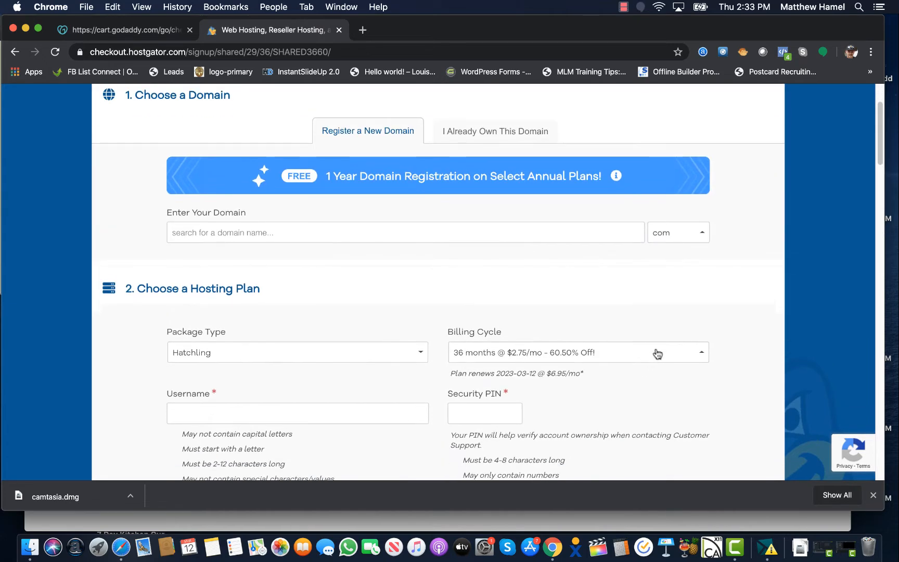
pyautogui.click(675, 353)
pyautogui.click(537, 257)
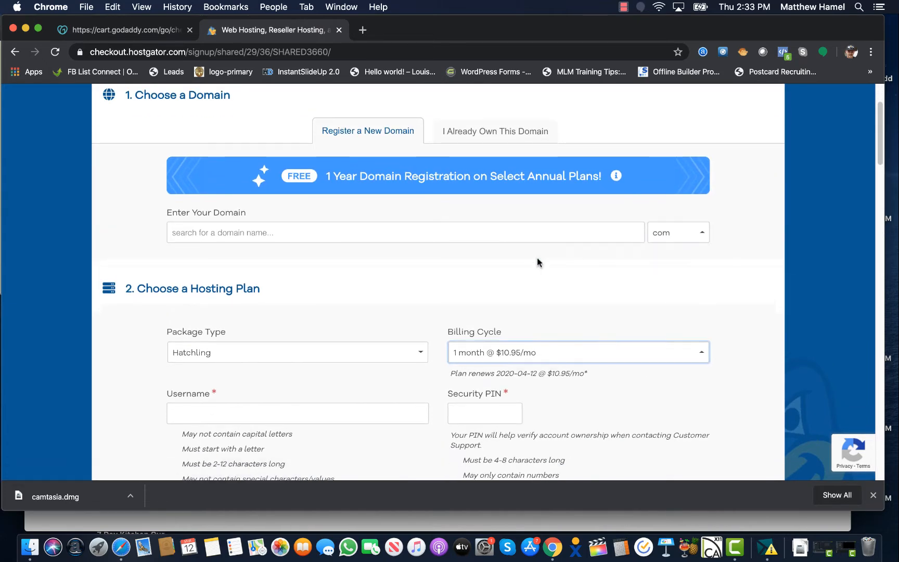
pyautogui.click(618, 352)
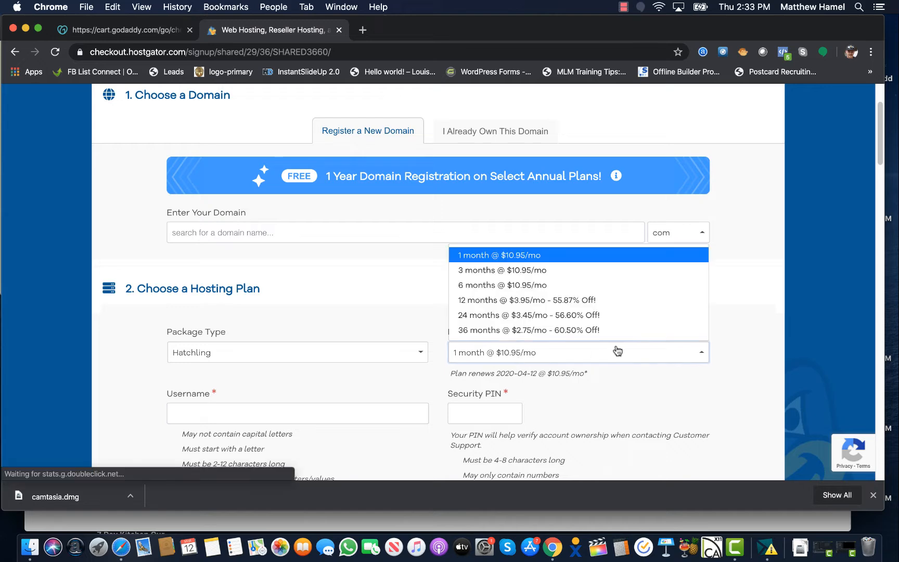
pyautogui.click(582, 331)
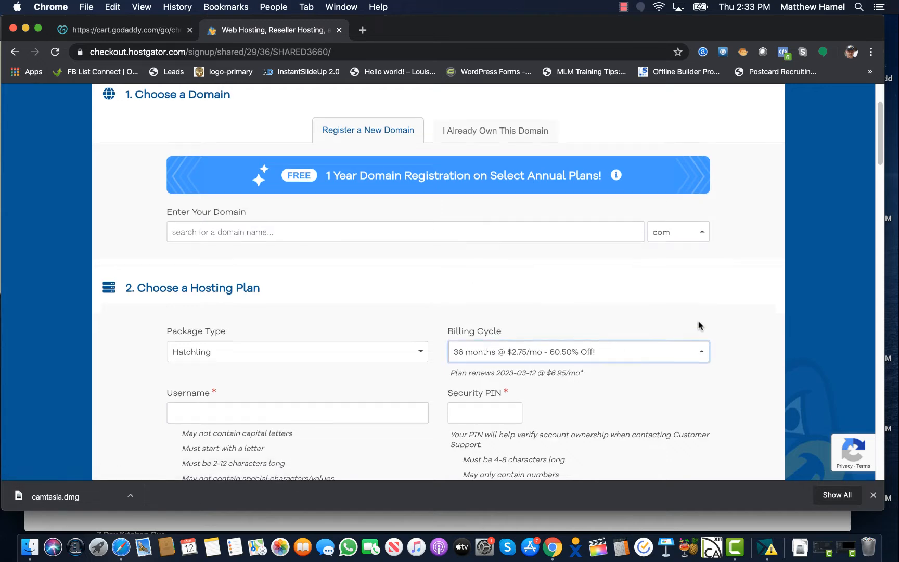
# Keep Hatchling as the package type and review the rest of the checkout form
pyautogui.scroll(-3, 698, 325)
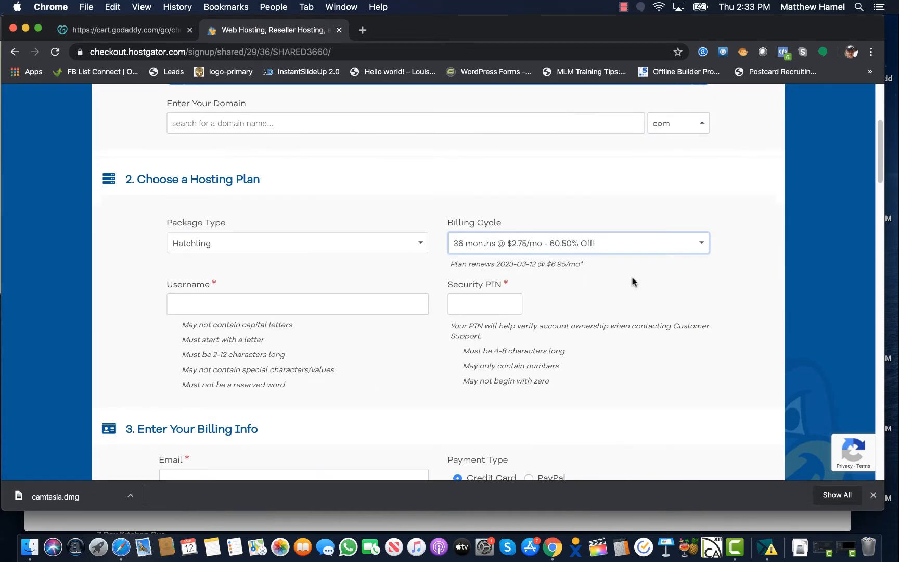
pyautogui.scroll(-3, 635, 281)
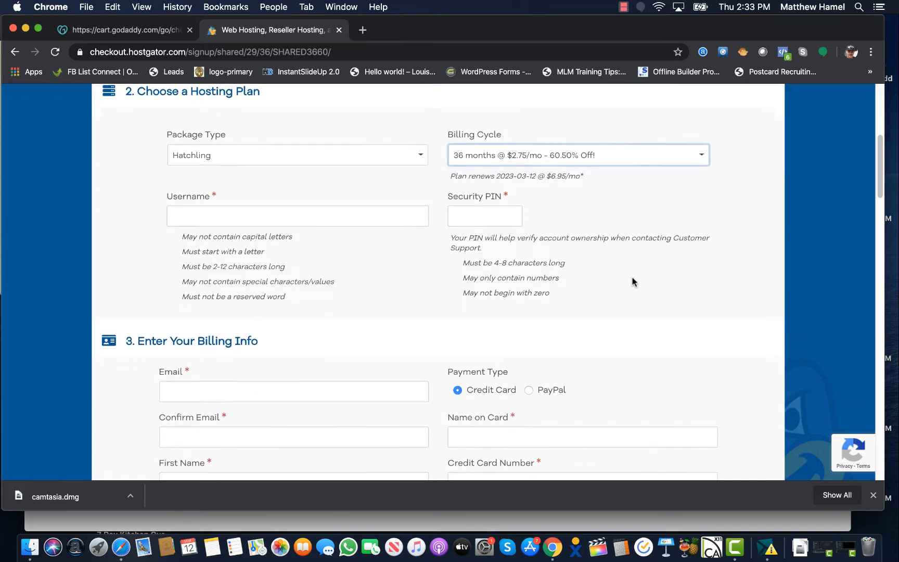
pyautogui.click(307, 158)
pyautogui.click(304, 175)
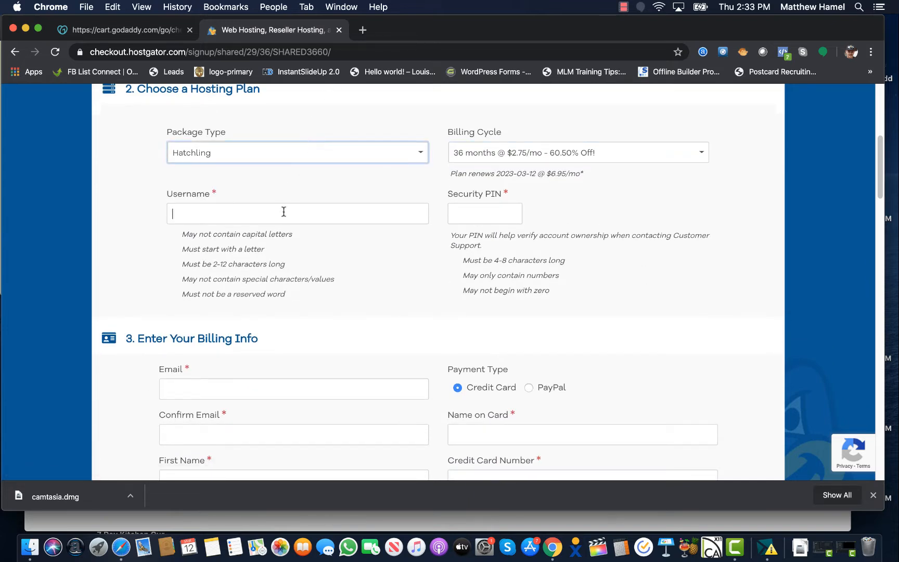
pyautogui.click(387, 261)
pyautogui.scroll(-1, 479, 209)
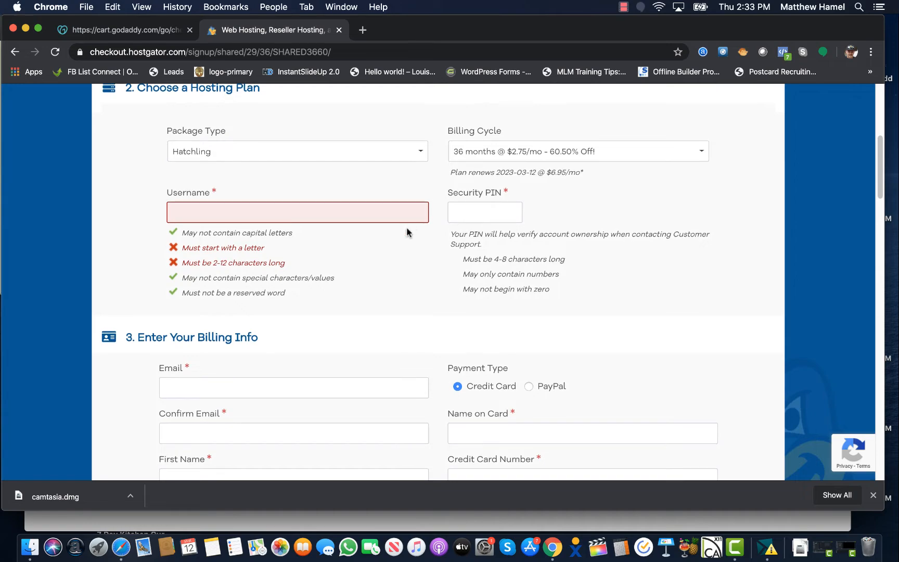
pyautogui.scroll(-5, 406, 232)
pyautogui.scroll(-6, 325, 286)
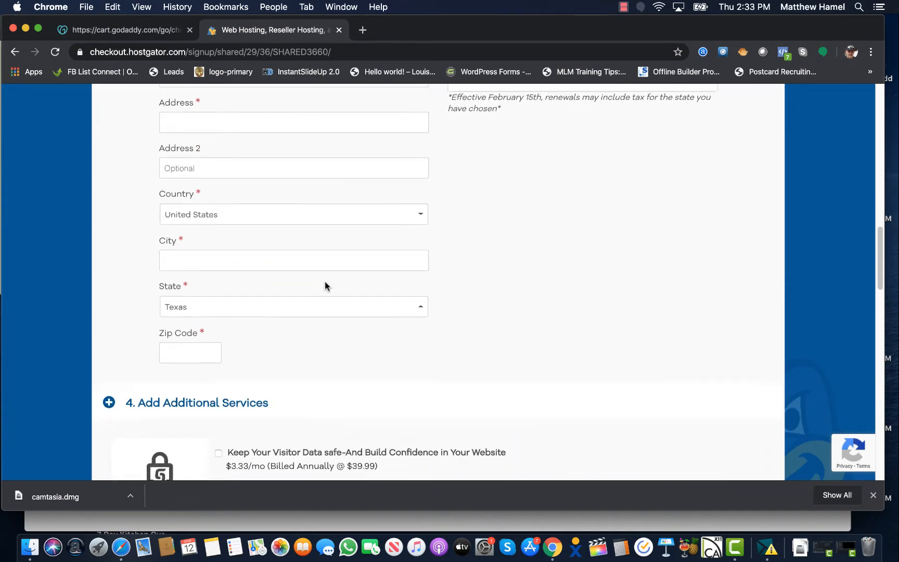
pyautogui.scroll(-7, 325, 286)
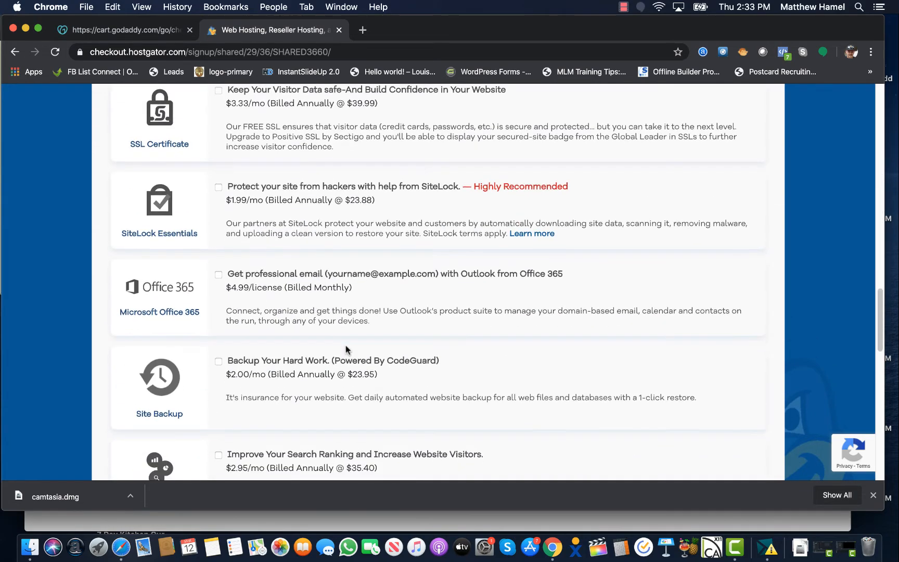
pyautogui.scroll(-10, 346, 349)
pyautogui.scroll(-8, 445, 424)
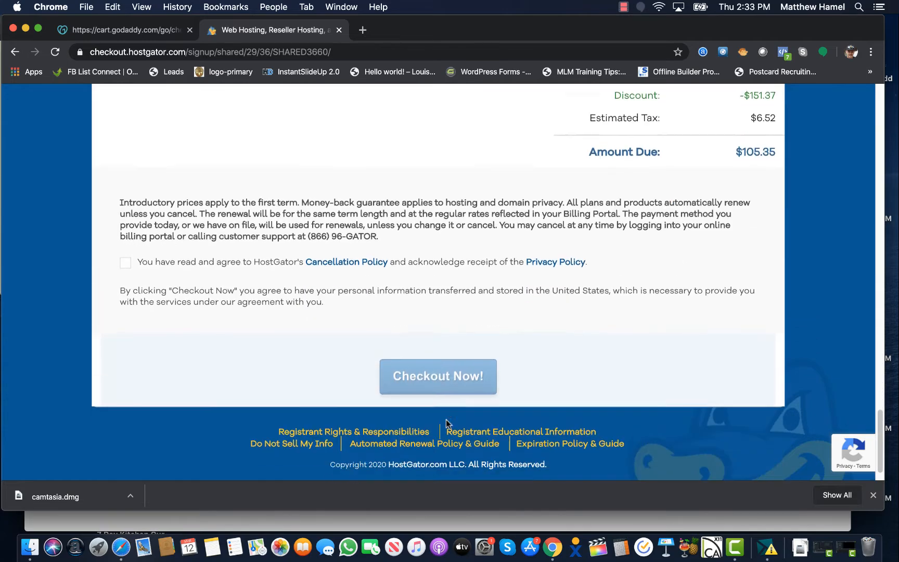
pyautogui.scroll(12, 446, 423)
pyautogui.scroll(15, 446, 419)
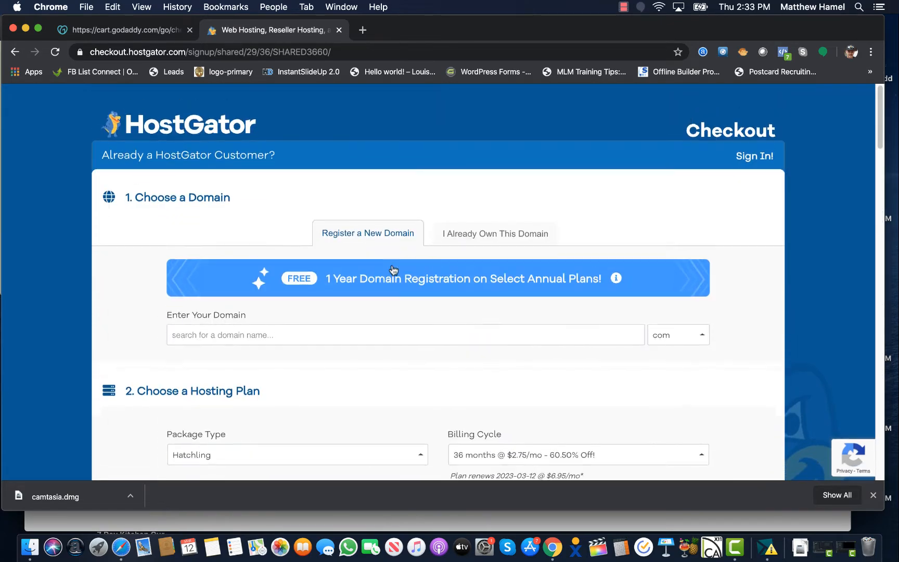
# Sign in to GoDaddy with the saved credentials and view the My Products domain list
pyautogui.click(139, 34)
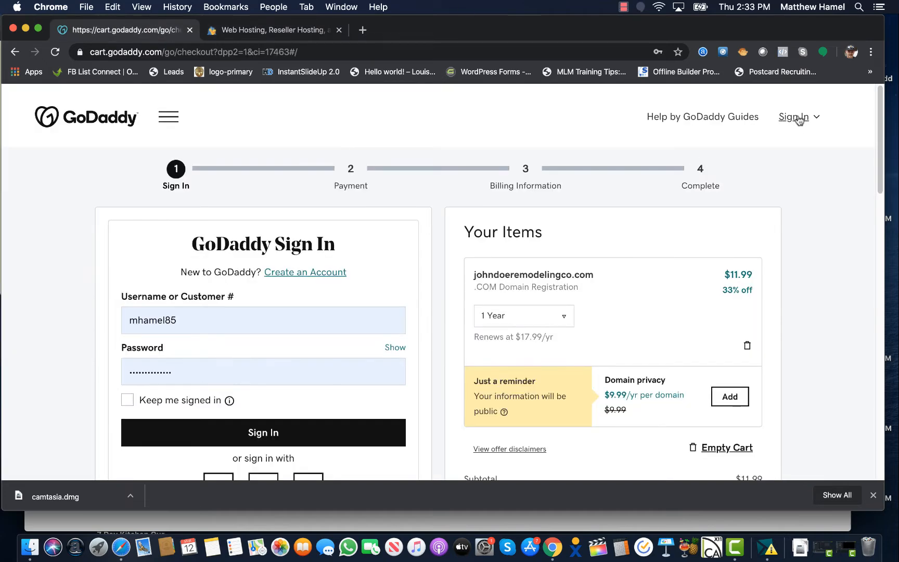
pyautogui.click(91, 114)
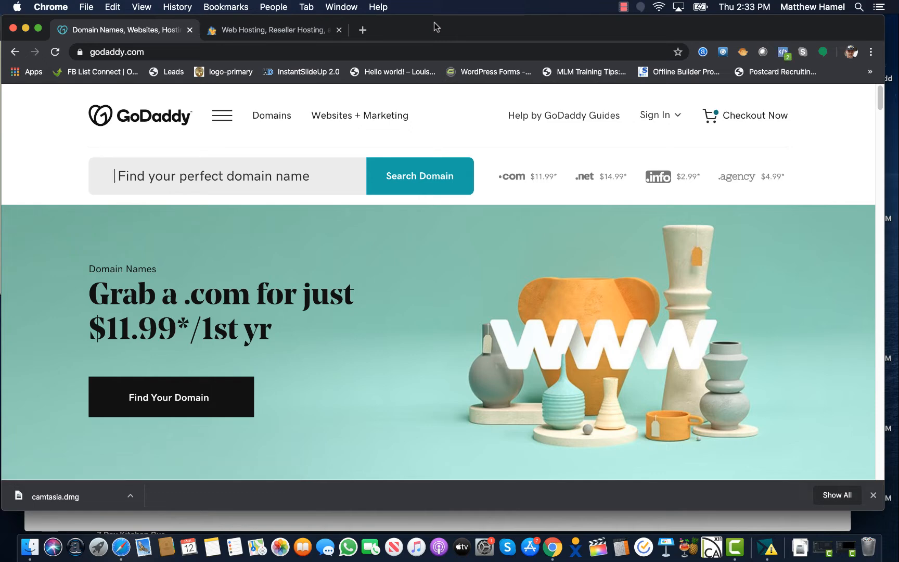
pyautogui.click(675, 116)
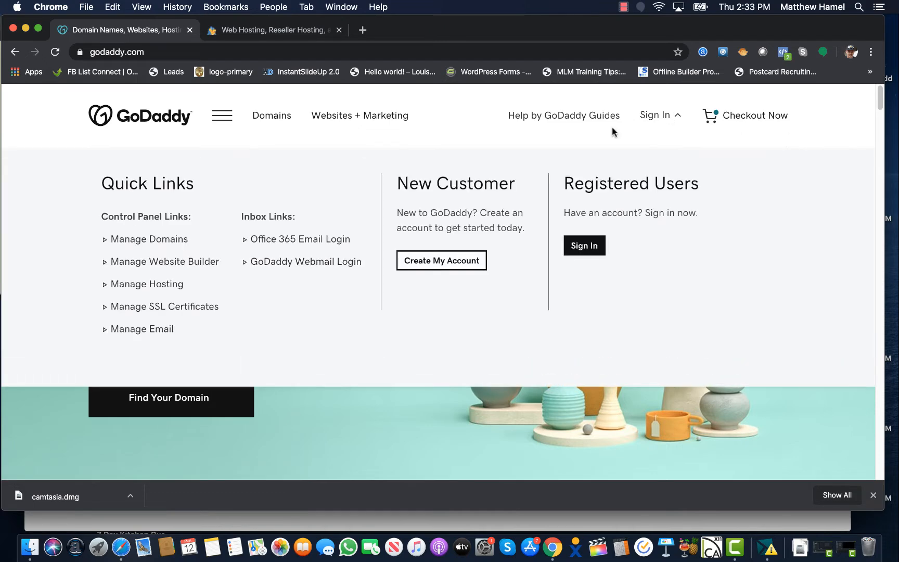
pyautogui.click(595, 252)
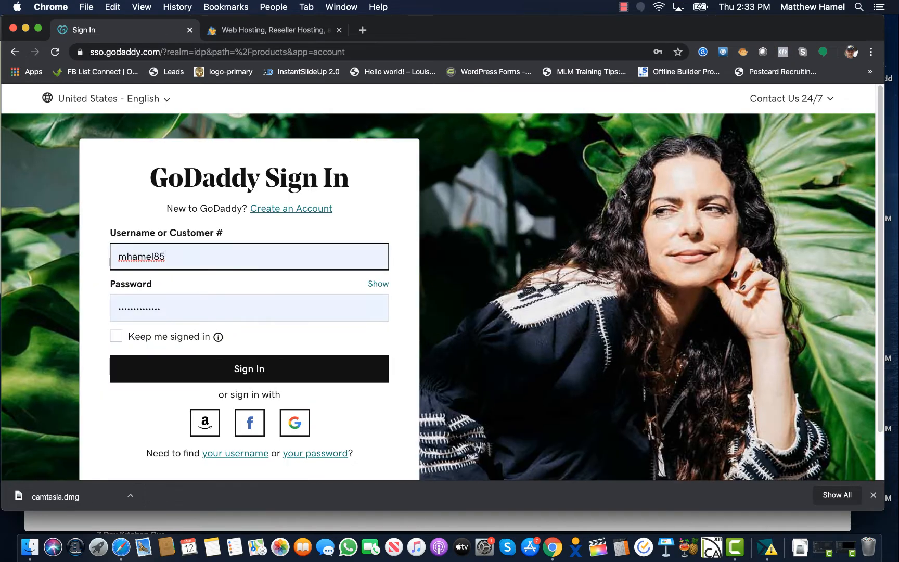
pyautogui.click(248, 368)
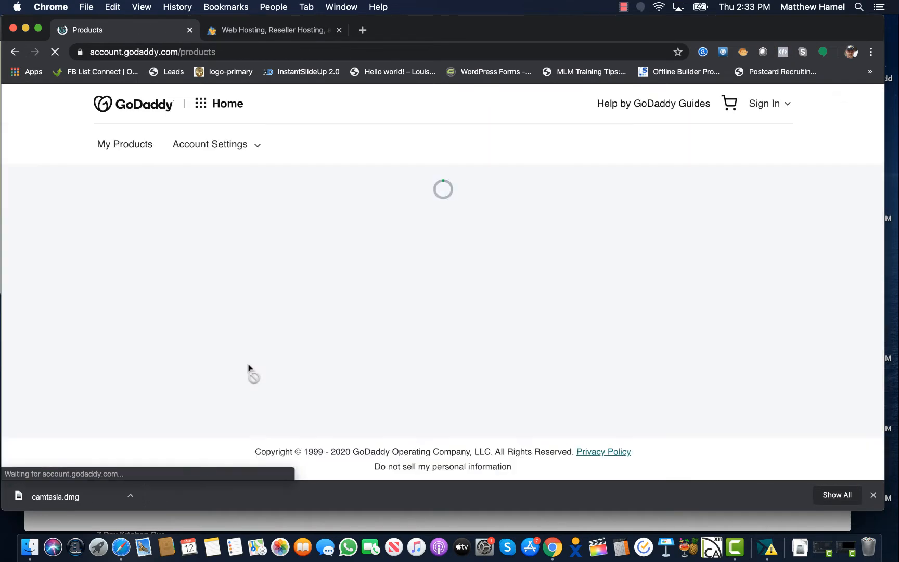
pyautogui.scroll(-10, 307, 237)
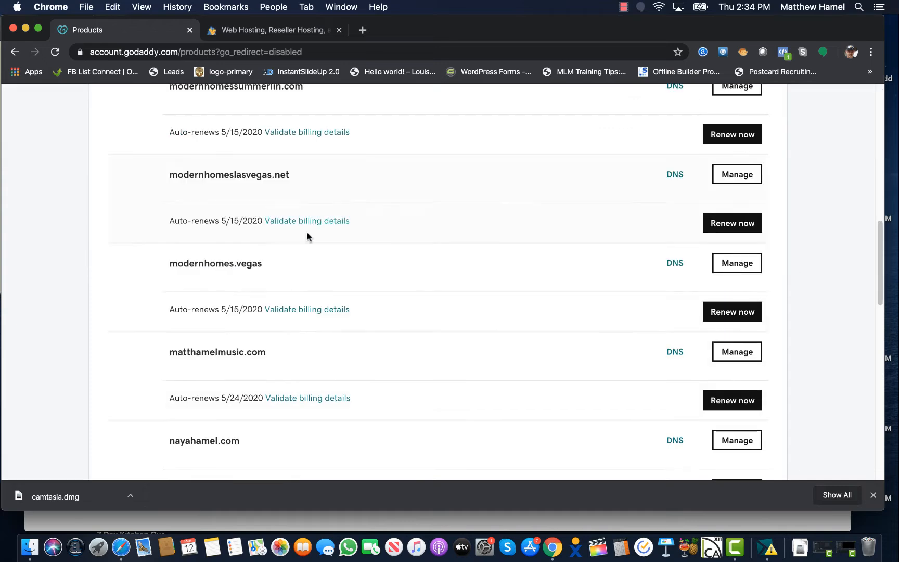
# Check modernhomes.vegas nameservers ns63/ns64.domaincontrol.com in GoDaddy DNS, then return to HostGator
pyautogui.click(741, 264)
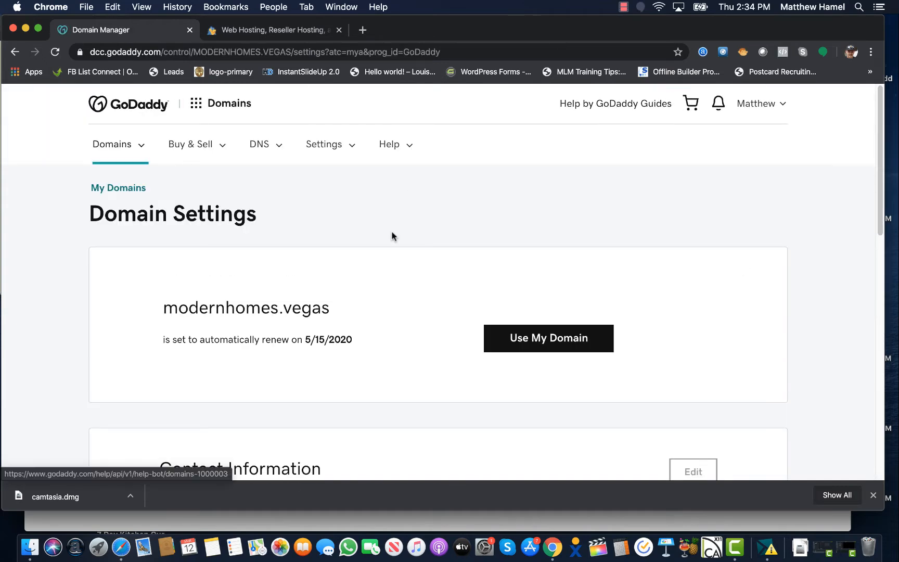
pyautogui.scroll(-5, 388, 196)
pyautogui.scroll(-5, 115, 222)
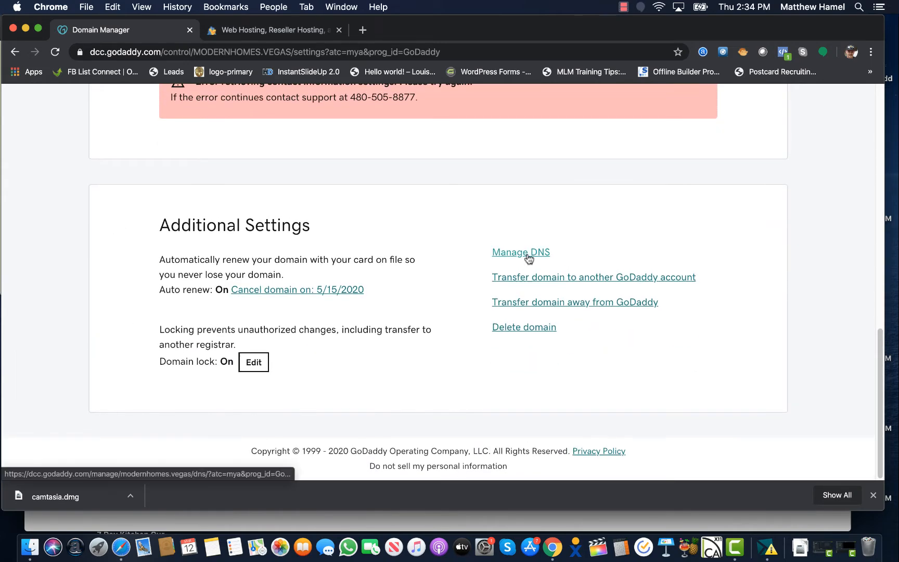
pyautogui.click(528, 254)
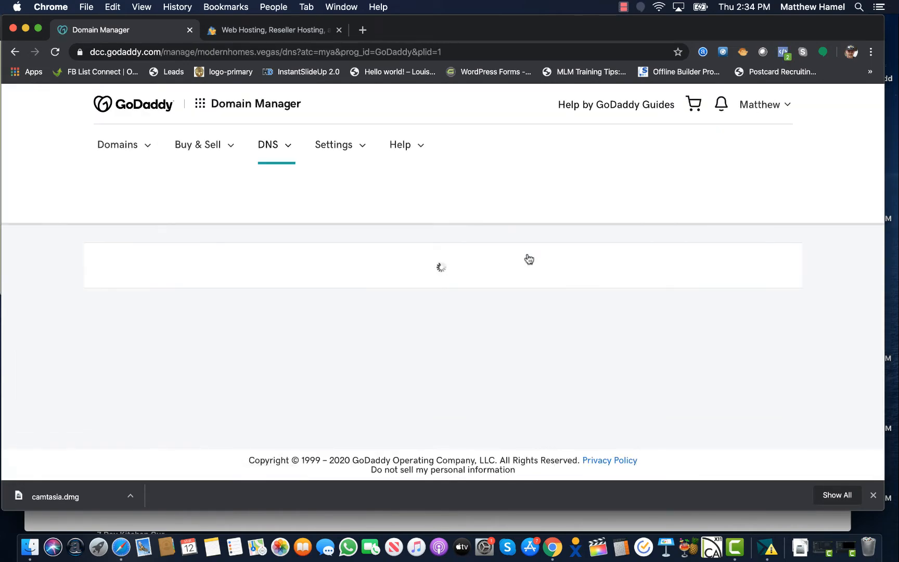
pyautogui.scroll(-10, 149, 305)
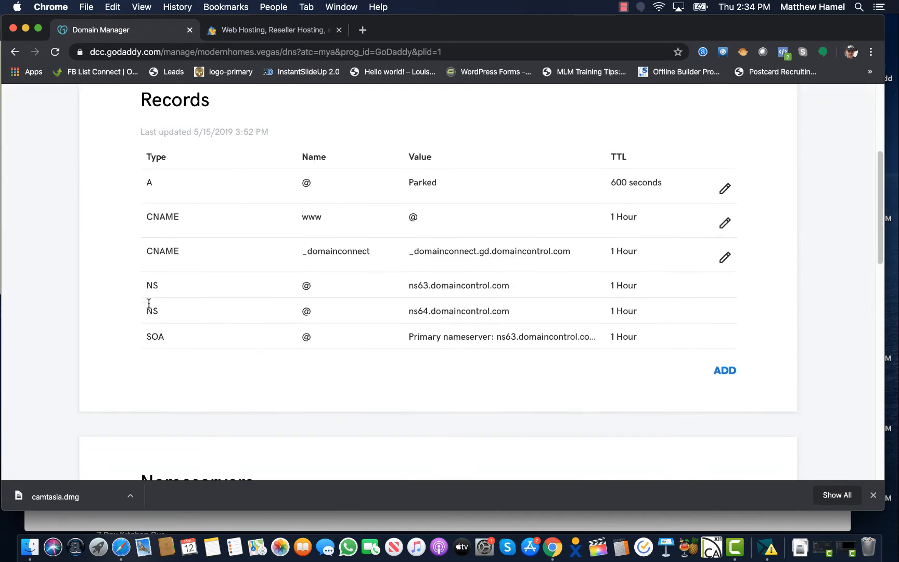
pyautogui.scroll(-1, 118, 354)
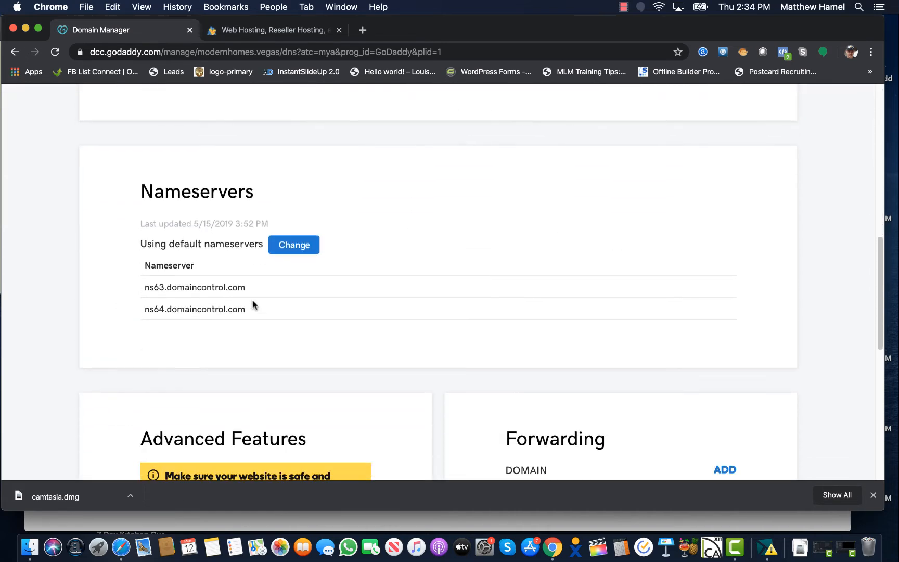
pyautogui.moveTo(259, 296)
pyautogui.mouseDown()
pyautogui.moveTo(139, 294)
pyautogui.moveTo(179, 309)
pyautogui.moveTo(249, 310)
pyautogui.mouseUp()
pyautogui.click(295, 312)
pyautogui.click(267, 32)
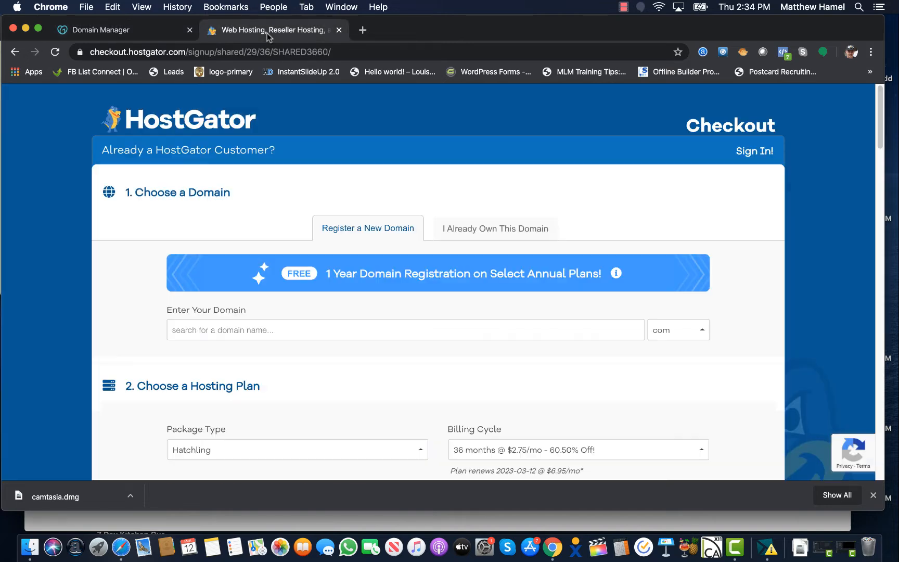
# Load portal.hostgator.com in the address bar
pyautogui.click(313, 53)
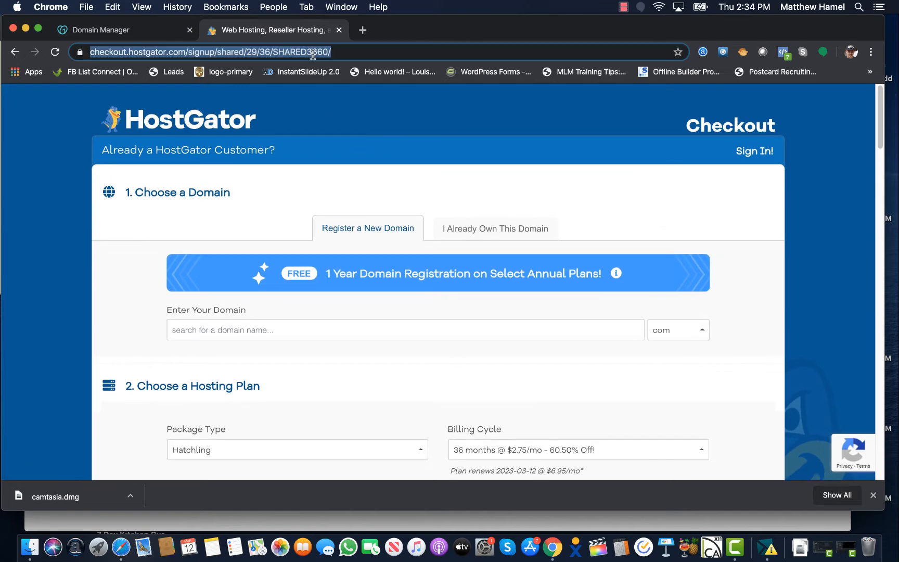
pyautogui.write('portal')
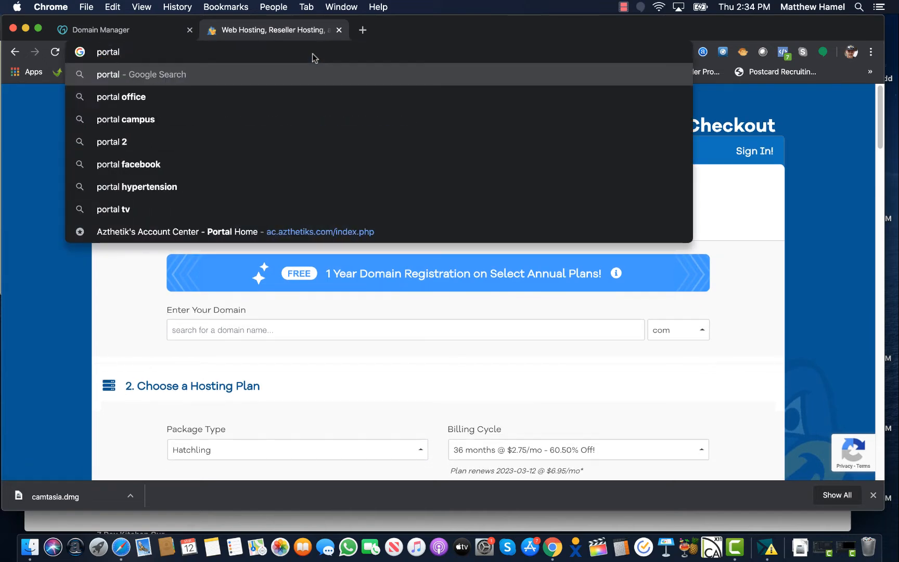
pyautogui.write('.hos')
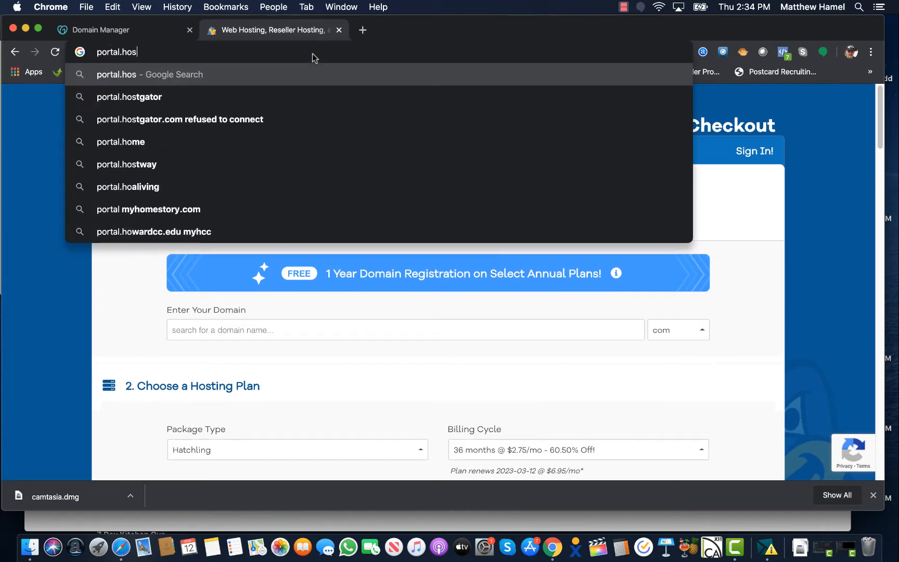
pyautogui.write('tgator.com')
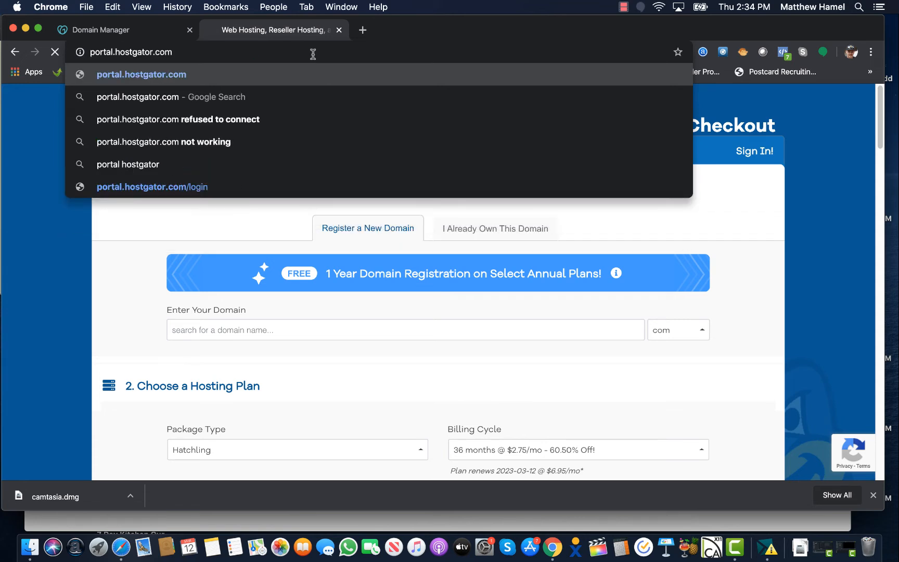
pyautogui.press('Return')
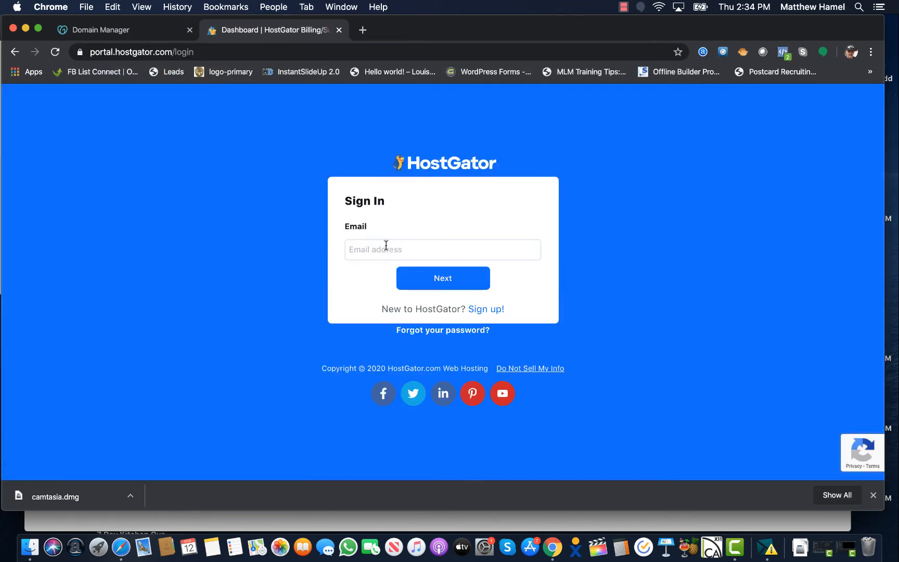
# Log in with the saved account e-mail and the account password
pyautogui.click(385, 246)
pyautogui.click(419, 276)
pyautogui.click(420, 281)
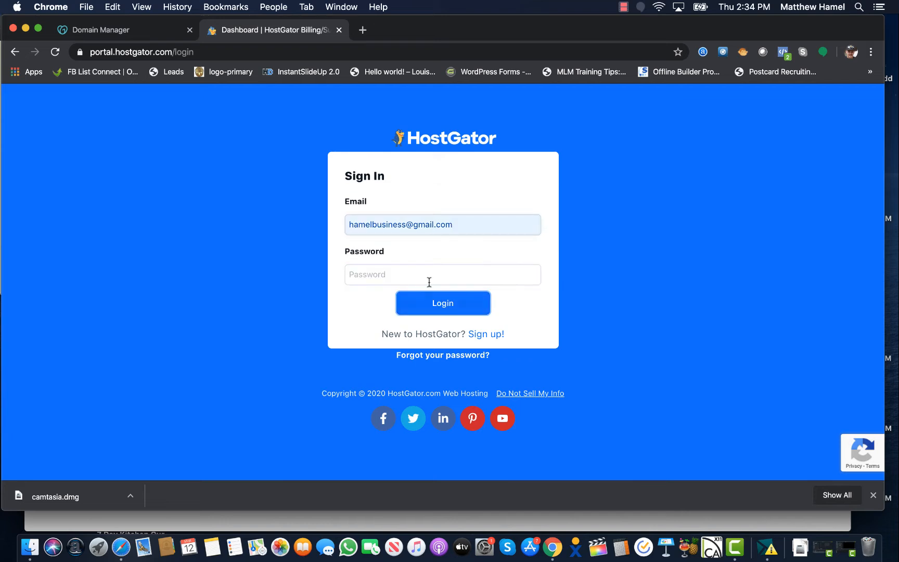
pyautogui.click(402, 267)
pyautogui.write('****')
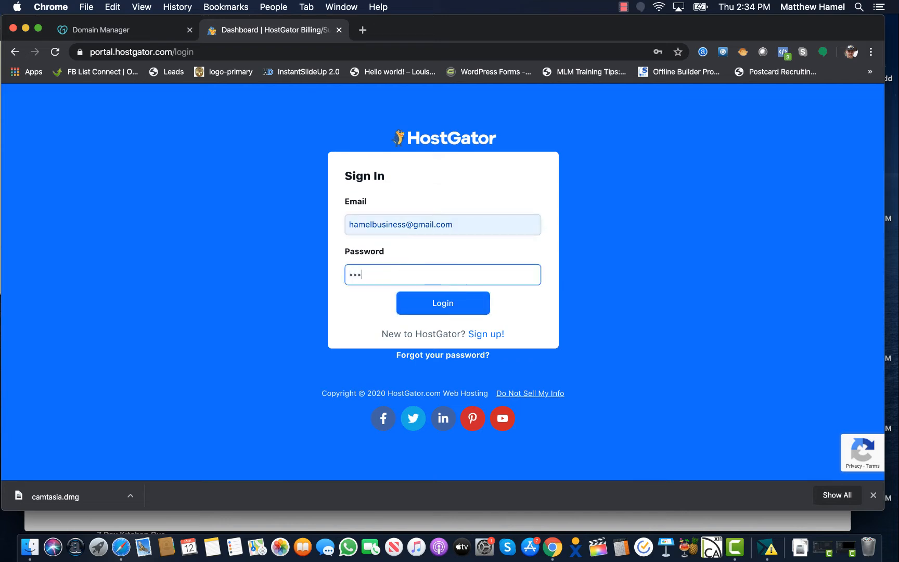
pyautogui.press('Return')
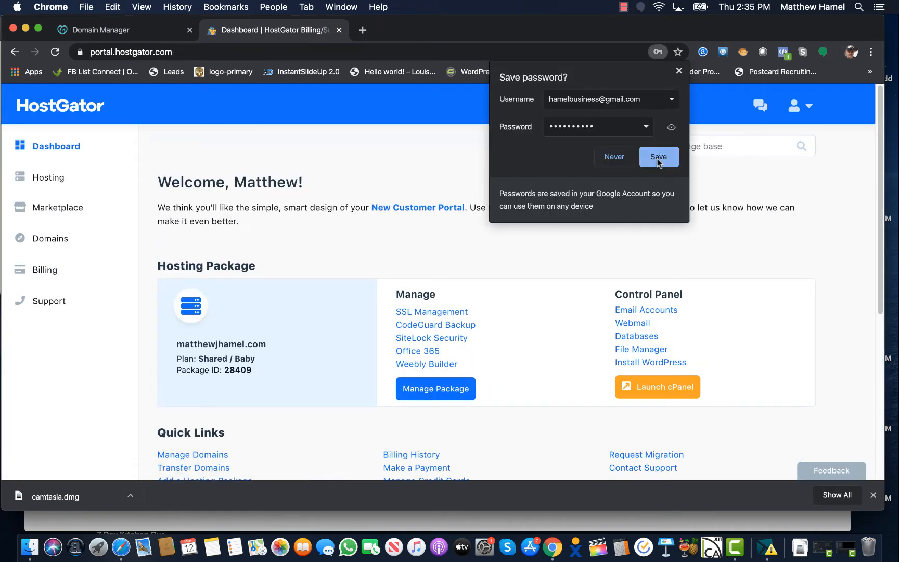
# Save the login password in the browser and launch cPanel
pyautogui.click(658, 157)
pyautogui.scroll(-3, 394, 187)
pyautogui.scroll(2, 395, 186)
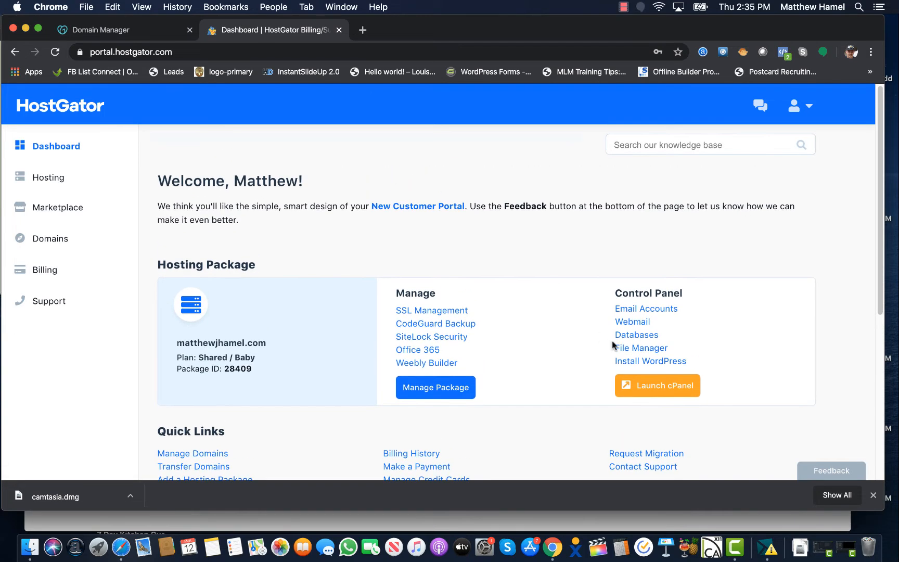
pyautogui.scroll(-3, 560, 407)
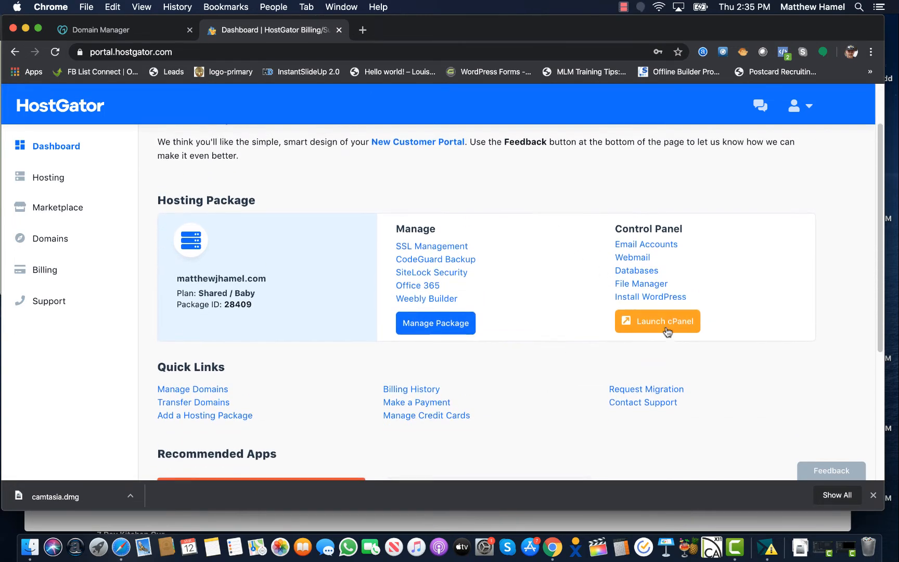
pyautogui.click(661, 319)
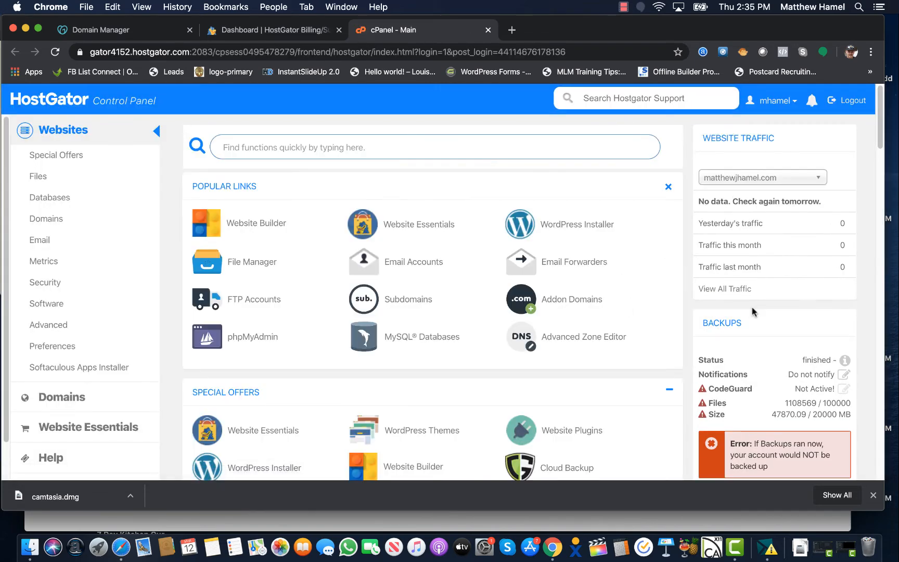
# Copy the primary nameserver ns8303.hostgator.com from General Information and return to the Dashboard tab
pyautogui.scroll(-15, 752, 311)
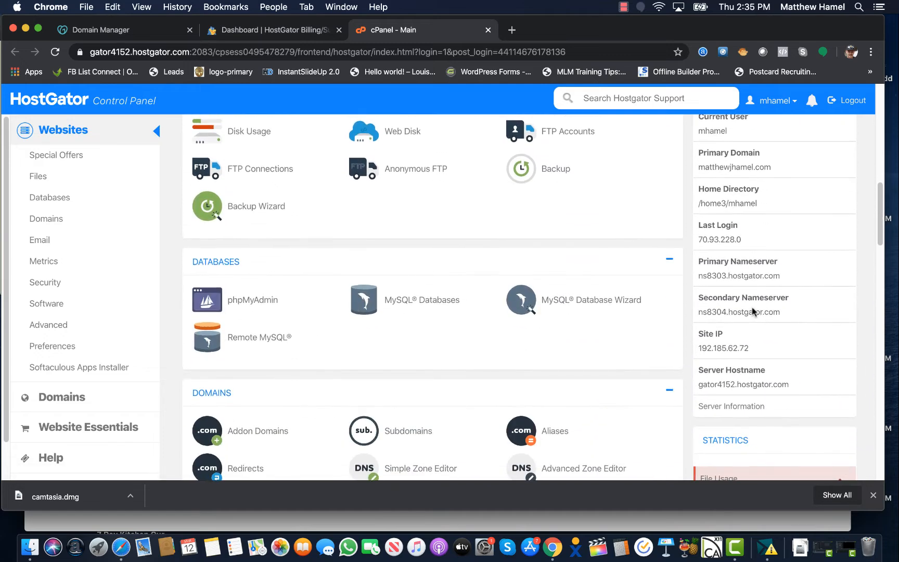
pyautogui.moveTo(701, 276); pyautogui.dragTo(780, 276)
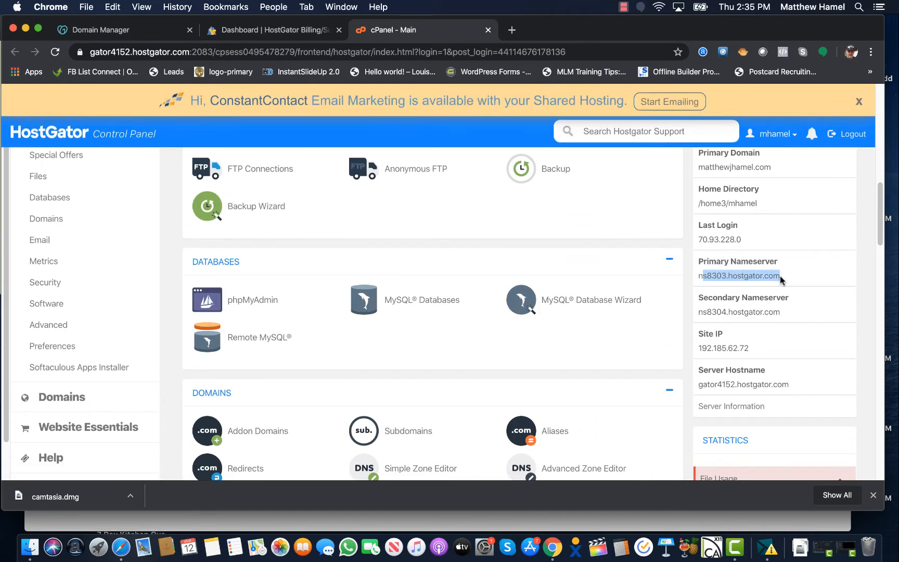
pyautogui.moveTo(787, 312); pyautogui.dragTo(697, 316)
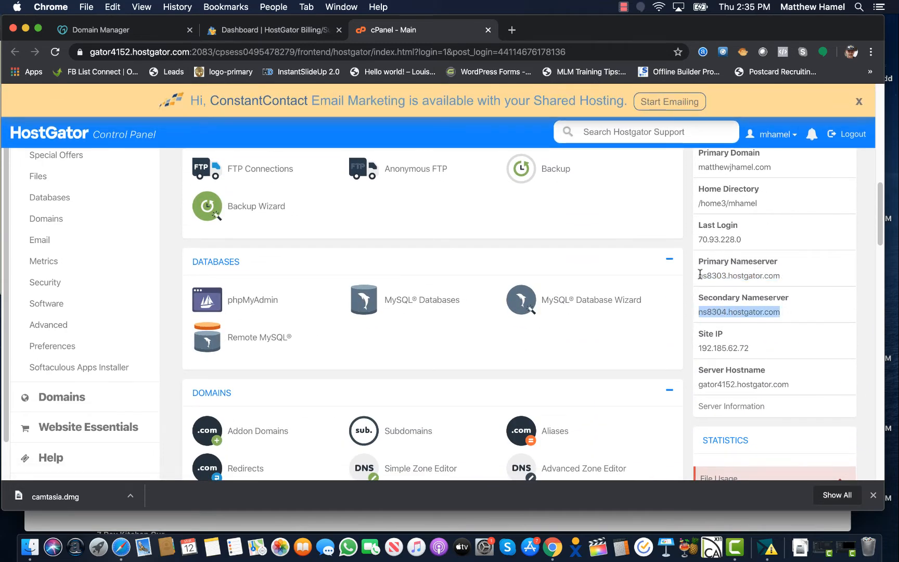
pyautogui.moveTo(700, 274); pyautogui.dragTo(792, 273)
pyautogui.press('super+c')
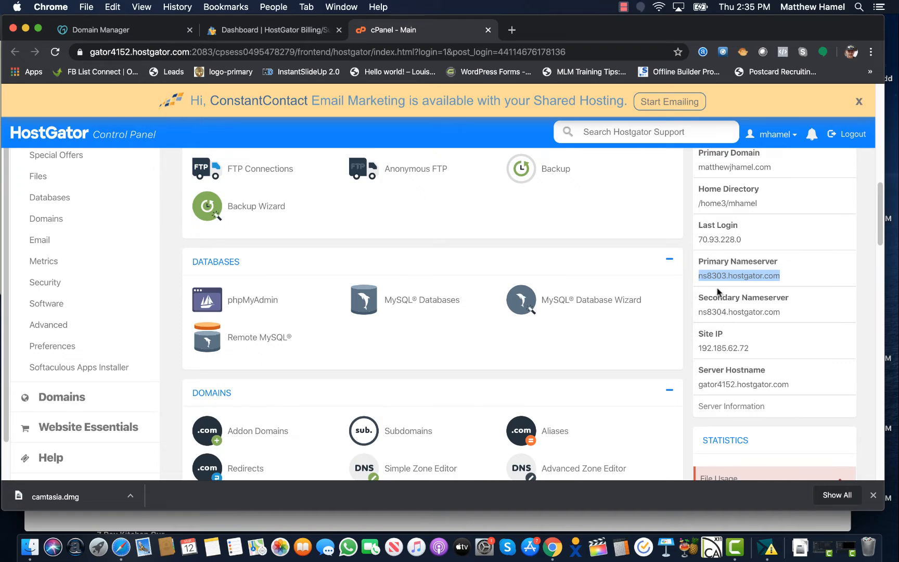
pyautogui.scroll(12, 706, 255)
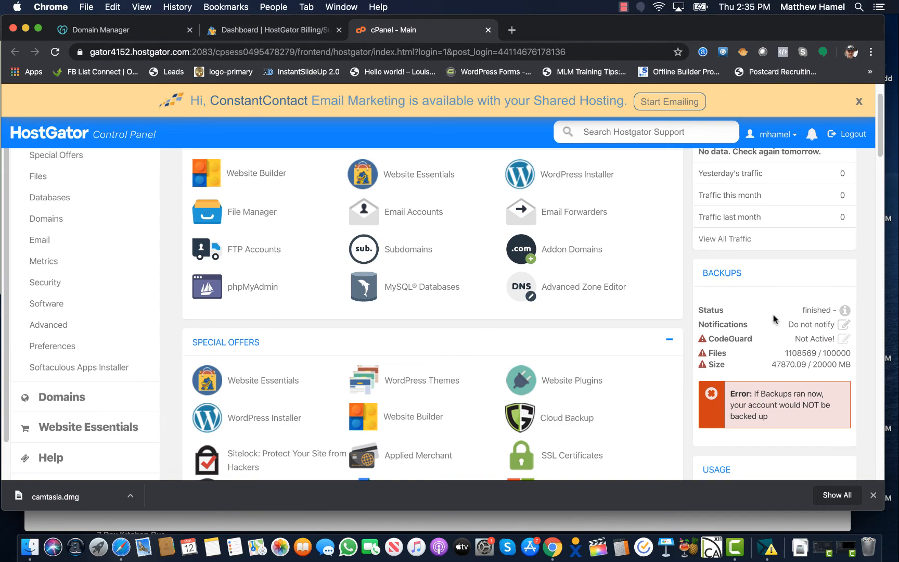
pyautogui.scroll(-10, 773, 319)
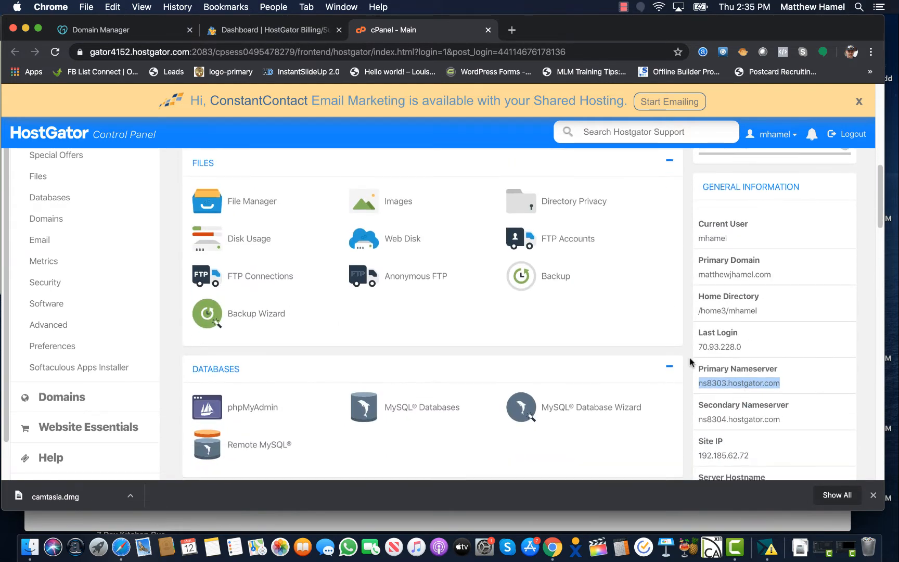
pyautogui.scroll(5, 624, 292)
pyautogui.click(274, 28)
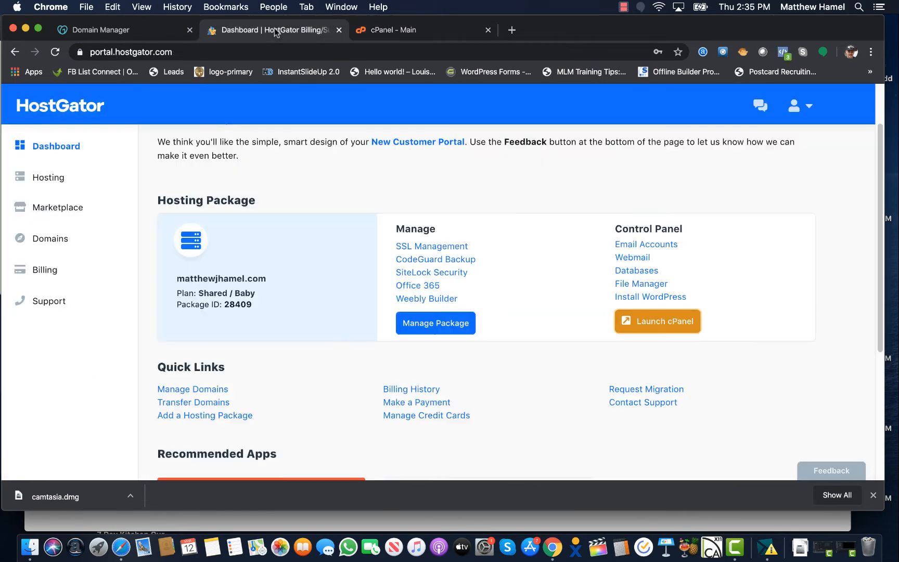
# In GoDaddy, replace the domain's nameservers with custom ns8303.hostgator.com and ns8304.hostgator.com and save
pyautogui.click(149, 28)
pyautogui.click(284, 248)
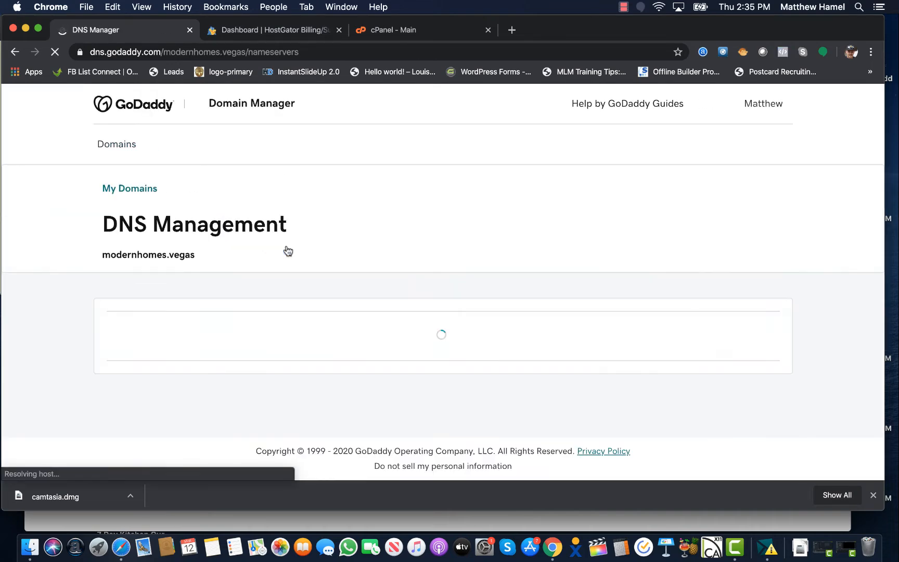
pyautogui.scroll(-5, 328, 310)
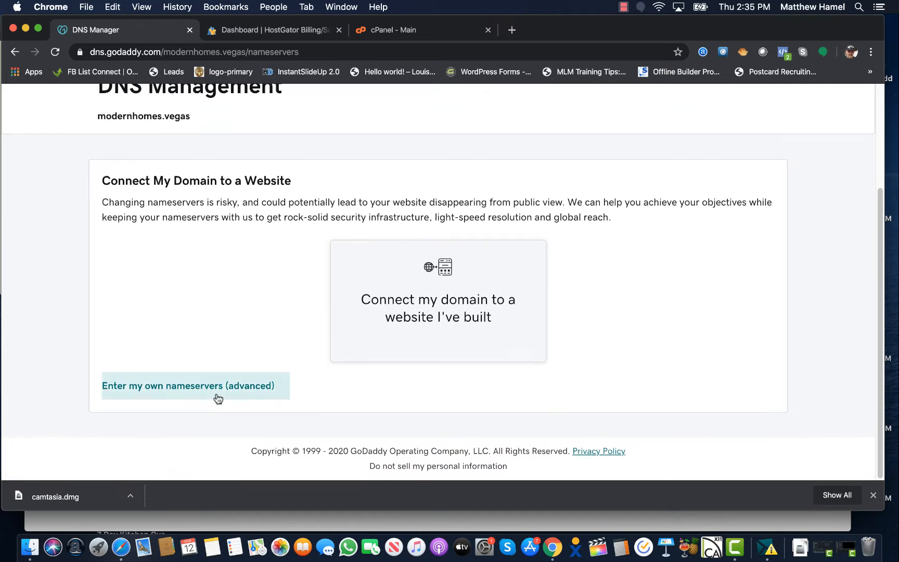
pyautogui.click(217, 393)
pyautogui.click(211, 273)
pyautogui.press('super+v')
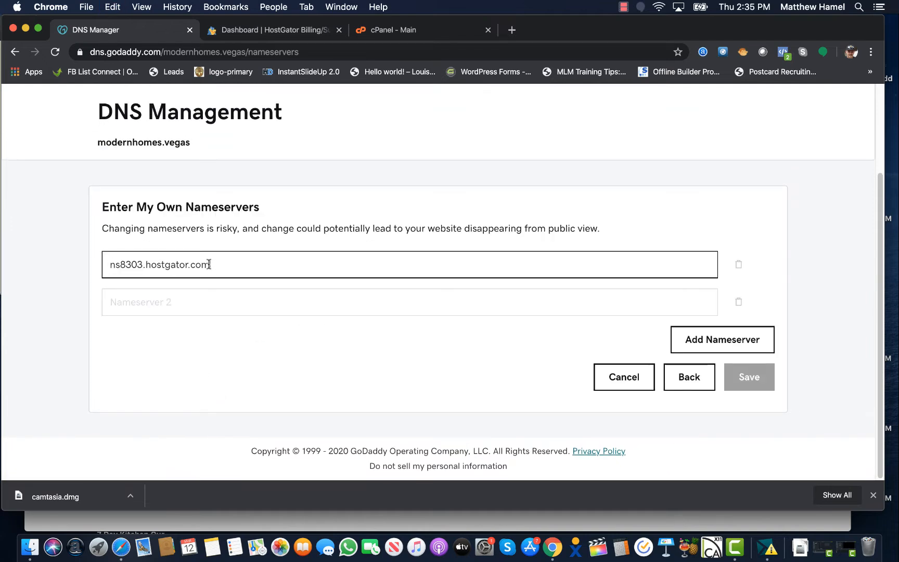
pyautogui.click(208, 297)
pyautogui.press('super+v')
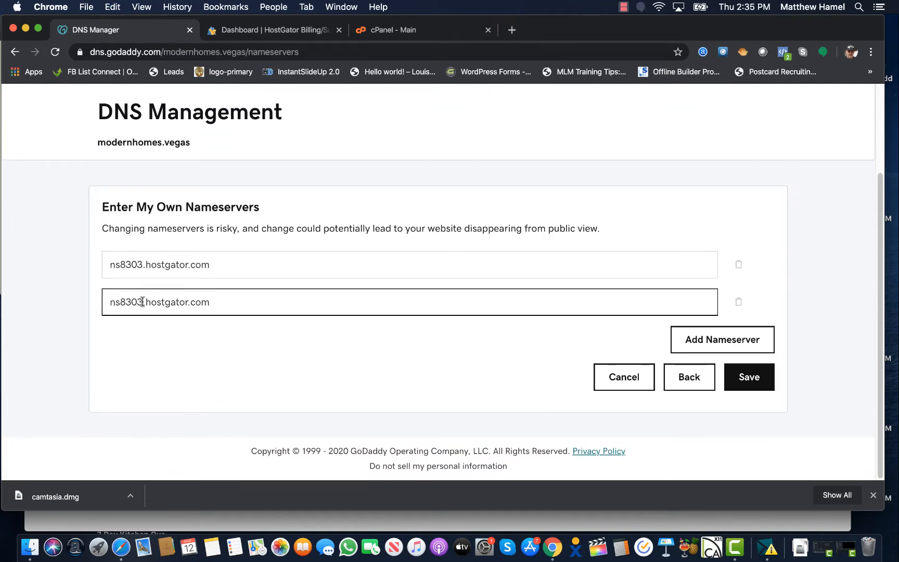
pyautogui.click(142, 302)
pyautogui.press('BackSpace')
pyautogui.write('4')
pyautogui.click(767, 382)
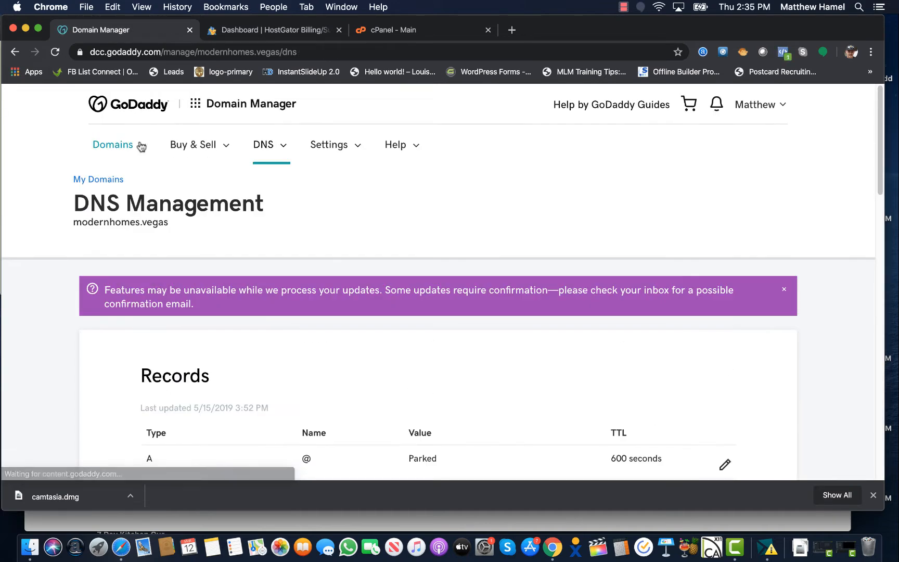
# Look over the DNS records table, then return to the HostGator dashboard
pyautogui.scroll(-5, 122, 177)
pyautogui.scroll(2, 117, 188)
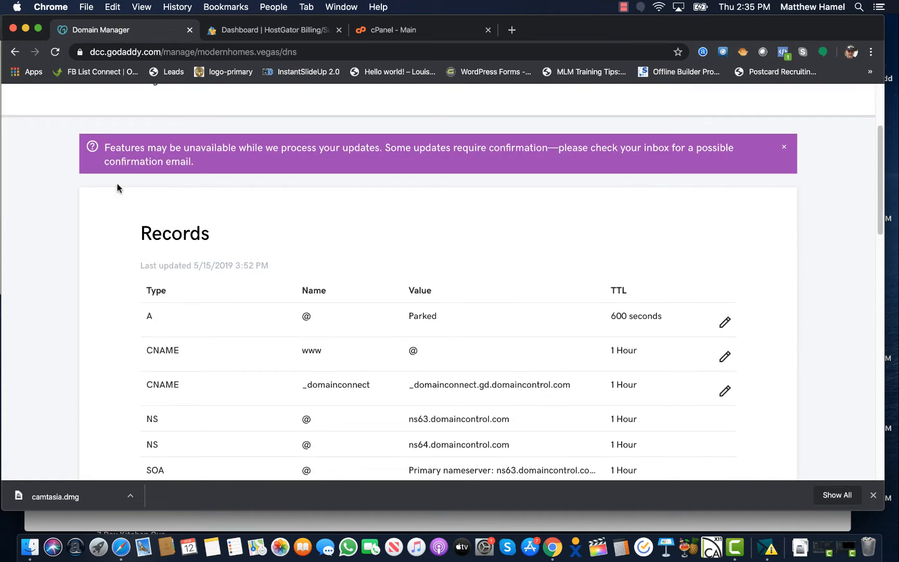
pyautogui.scroll(-6, 117, 189)
pyautogui.scroll(2, 117, 188)
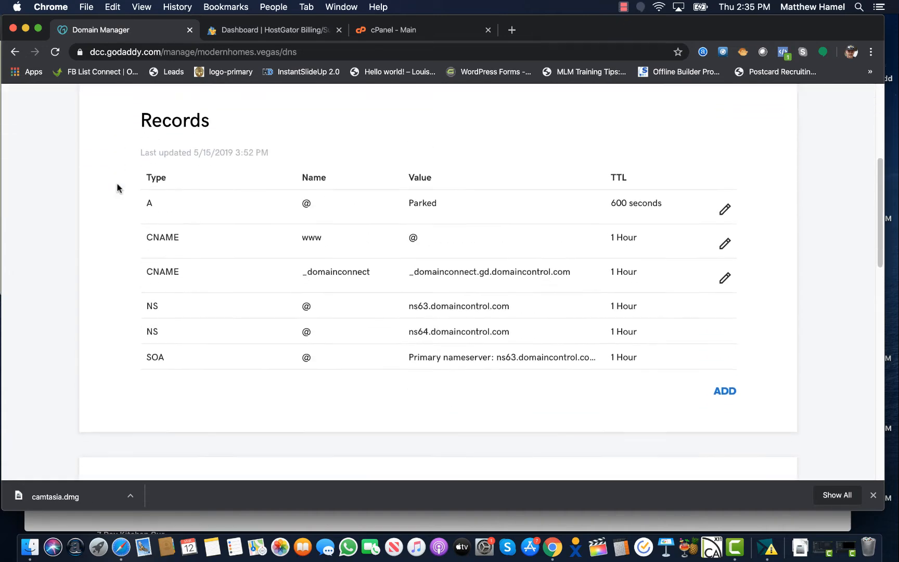
pyautogui.scroll(-2, 117, 188)
pyautogui.click(287, 29)
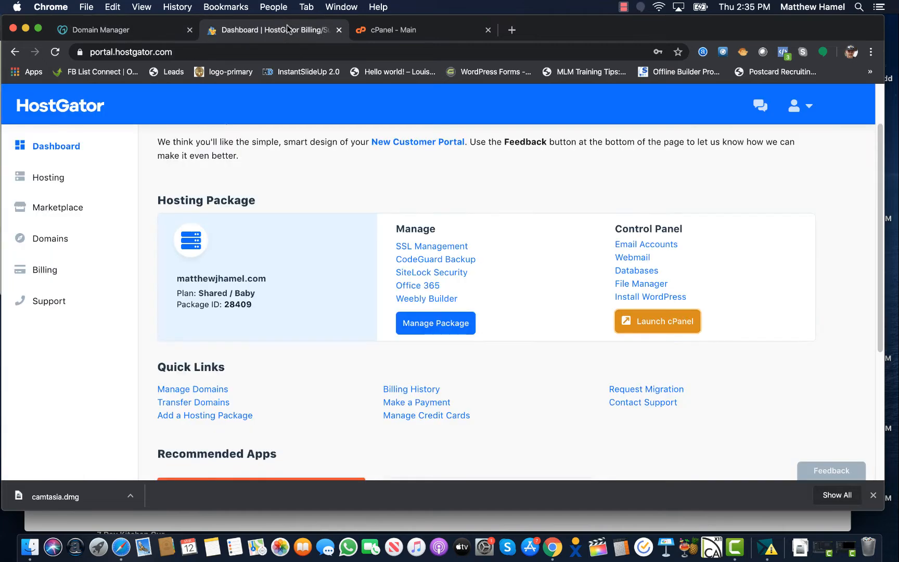
# Search HostGator support for 'addon' and reach cPanel's Create an Addon Domain form
pyautogui.click(403, 32)
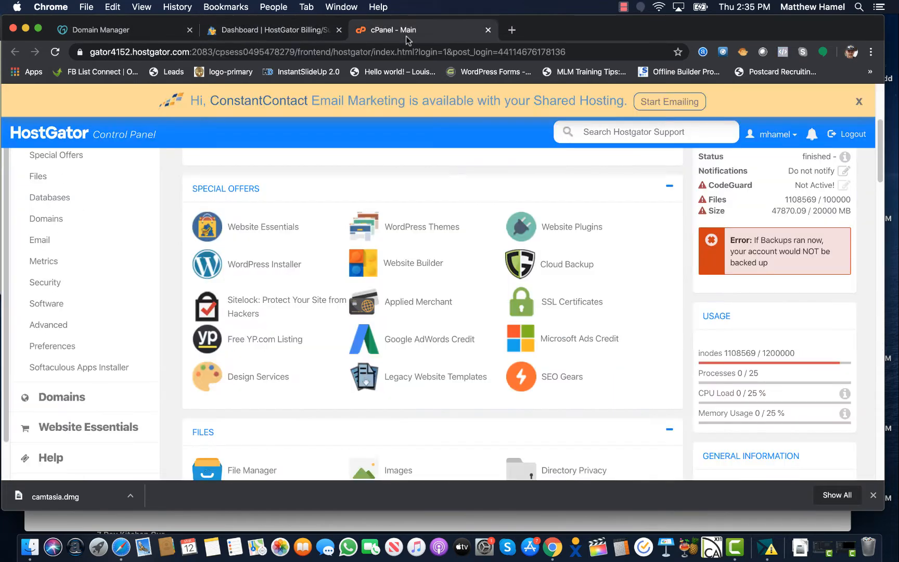
pyautogui.scroll(-3, 416, 301)
pyautogui.scroll(10, 411, 235)
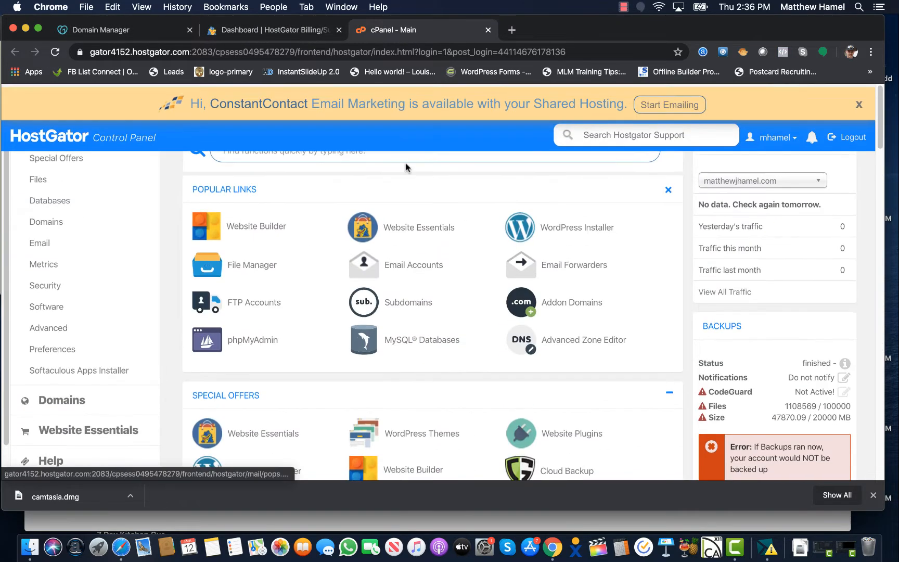
pyautogui.click(634, 131)
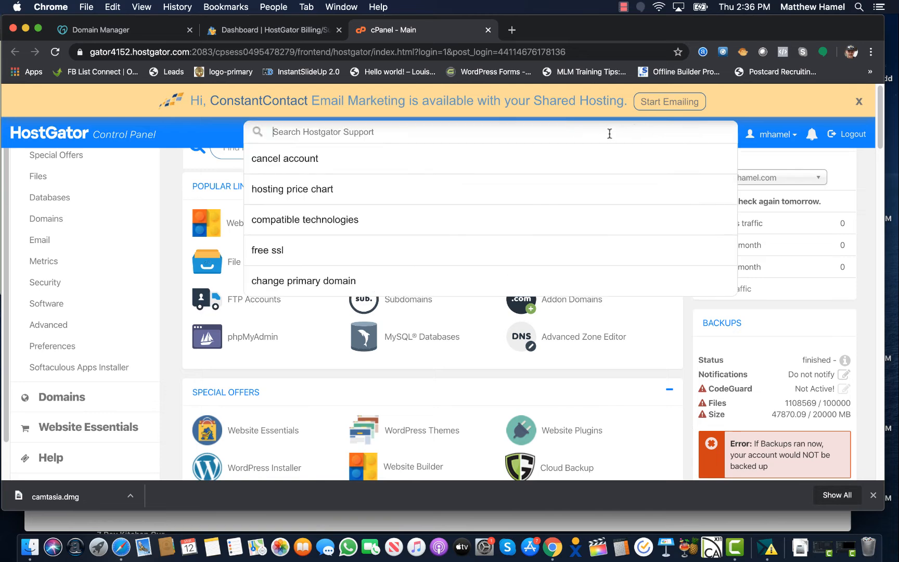
pyautogui.write('addon')
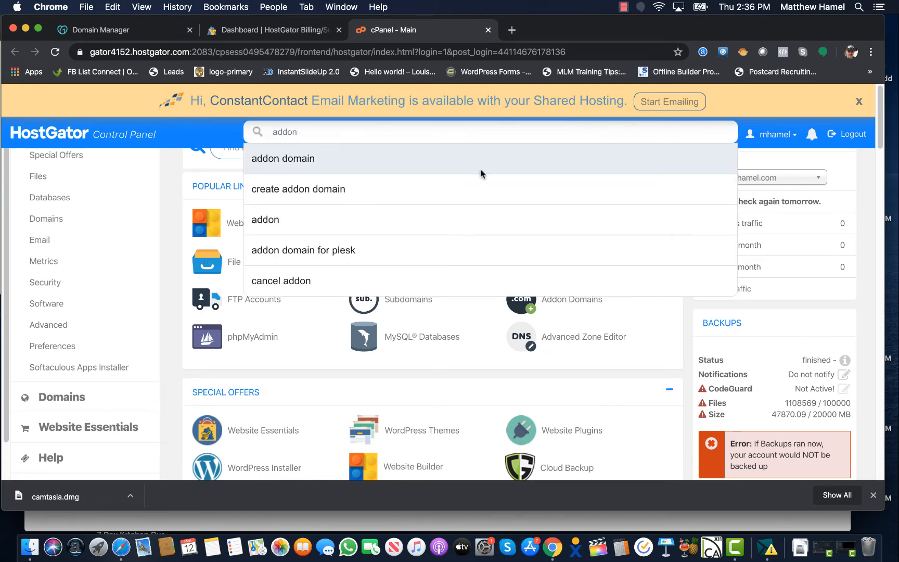
pyautogui.click(481, 174)
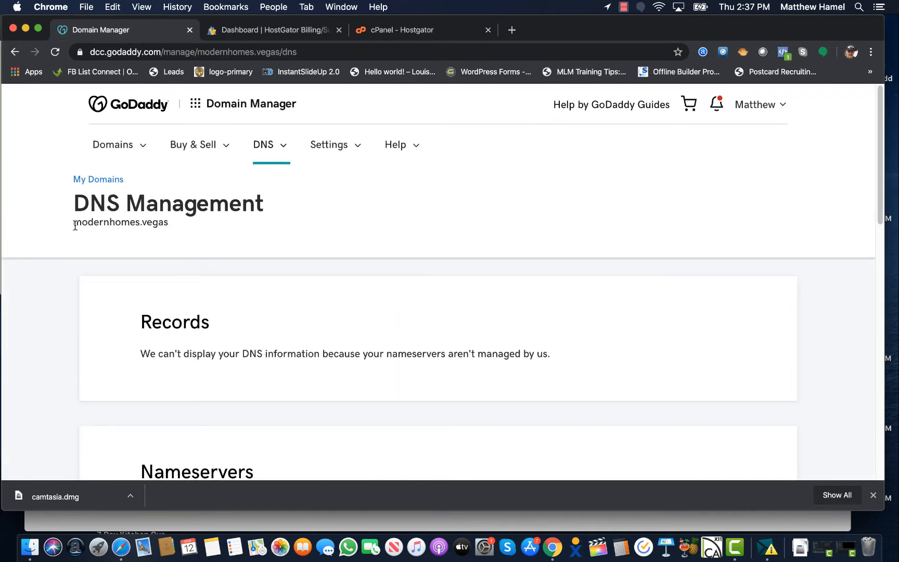
pyautogui.click(307, 30)
pyautogui.click(426, 31)
pyautogui.click(261, 296)
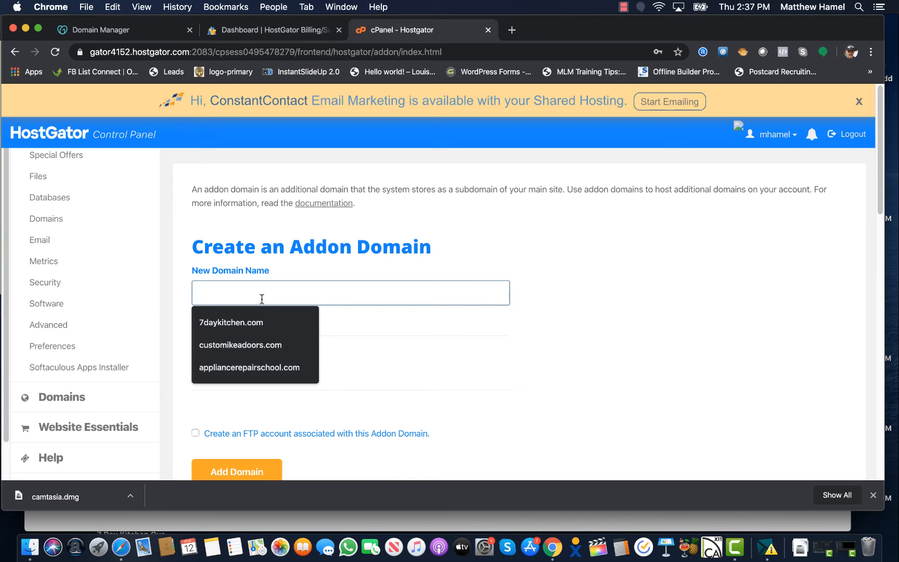
# Add modernhomes.vegas as an addon domain with auto-filled fields plus a password-protected FTP account
pyautogui.write('modernhome')
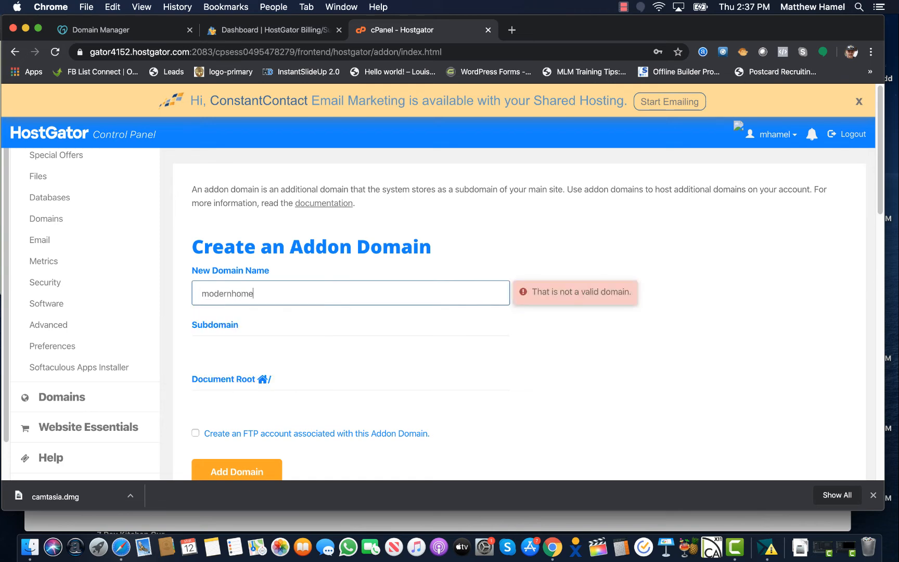
pyautogui.write('s.vegas')
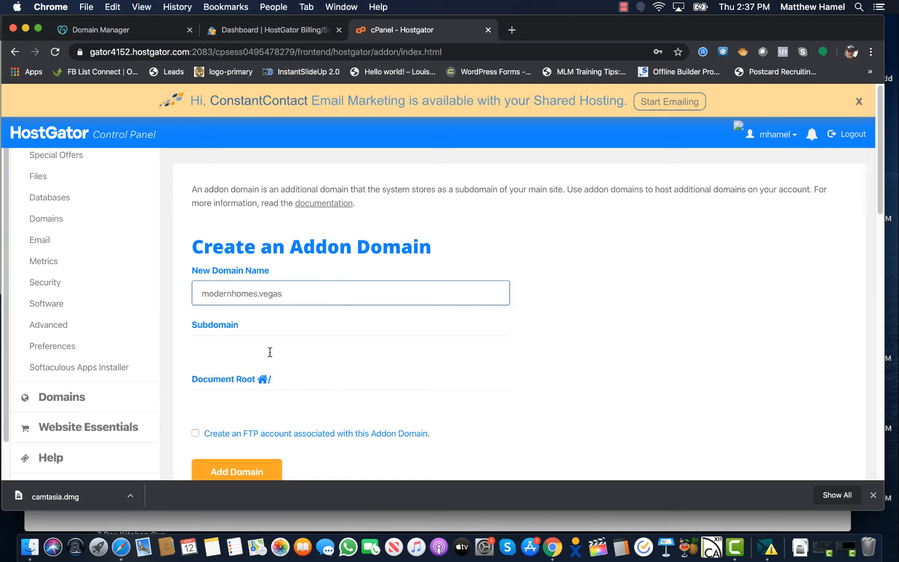
pyautogui.press('Tab')
pyautogui.press('Tab')
pyautogui.scroll(-1, 472, 324)
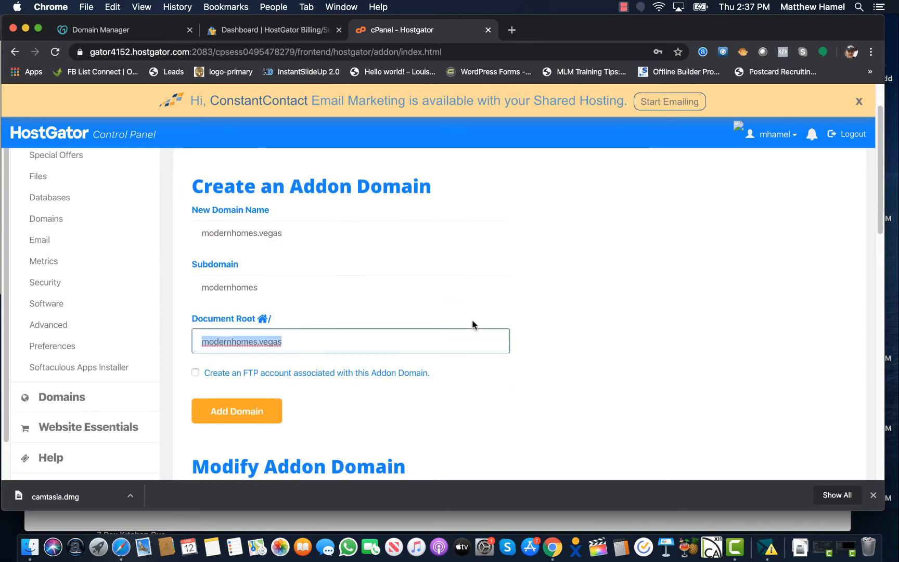
pyautogui.scroll(-2, 472, 323)
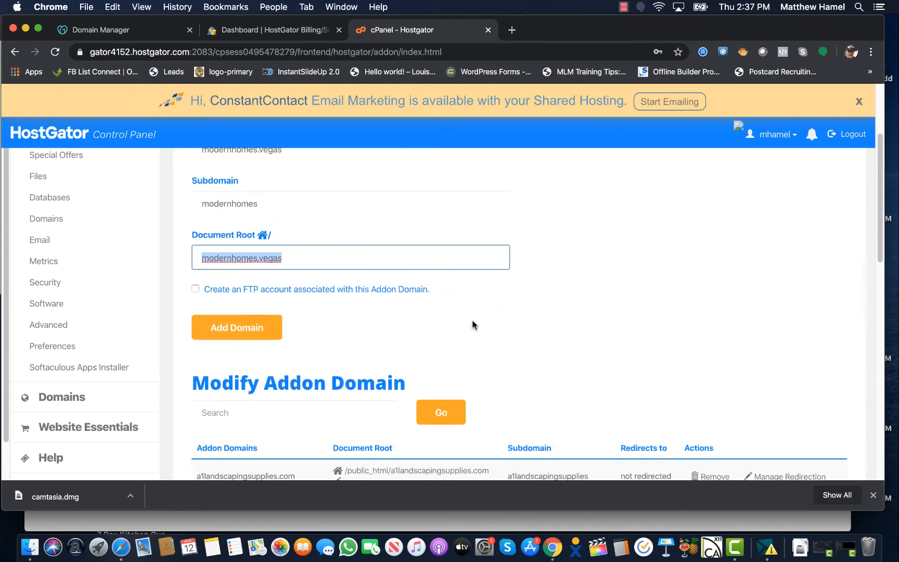
pyautogui.click(195, 290)
pyautogui.scroll(-1, 285, 361)
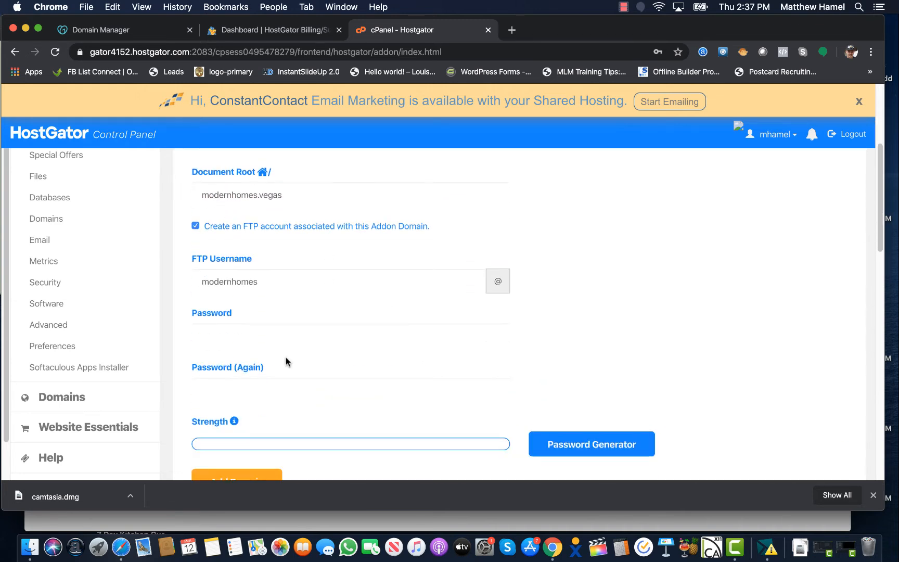
pyautogui.click(261, 340)
pyautogui.write('••')
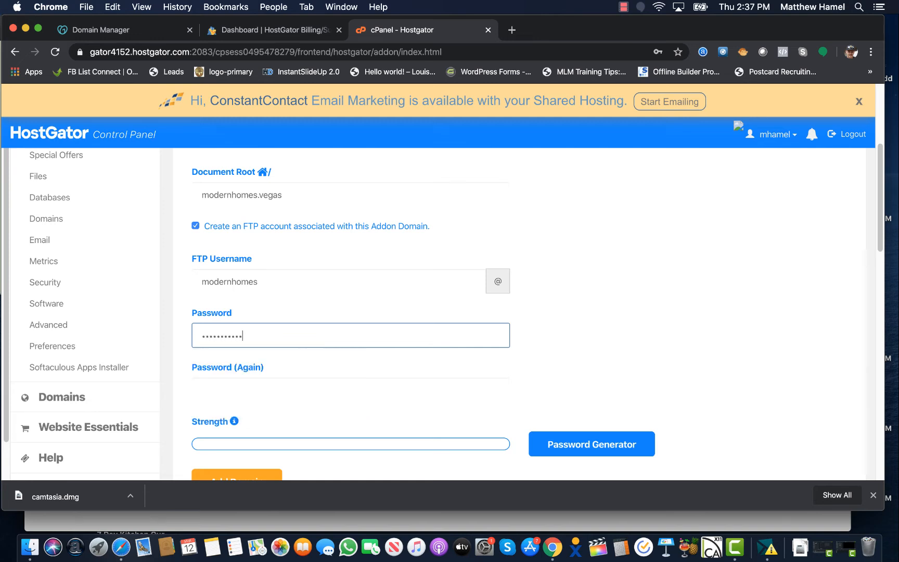
pyautogui.press('Tab')
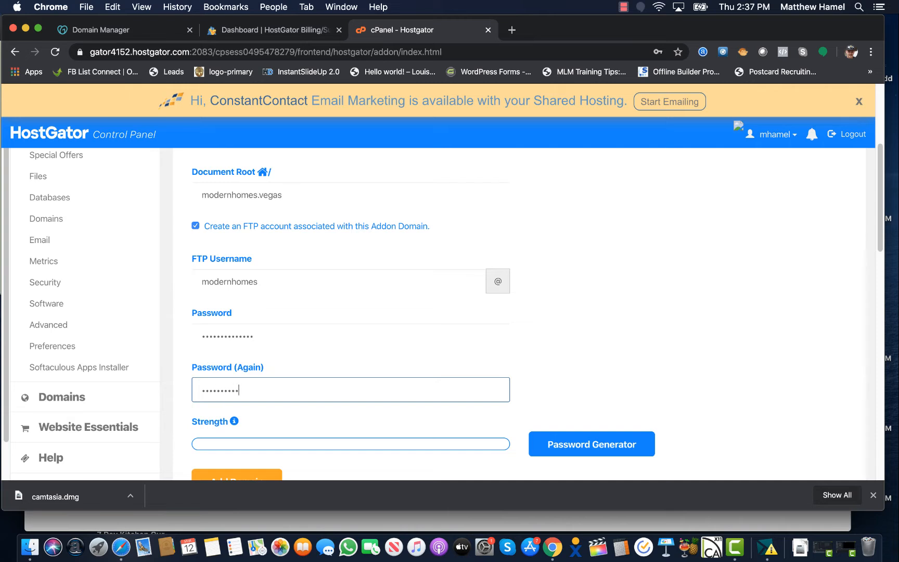
pyautogui.scroll(-3, 362, 317)
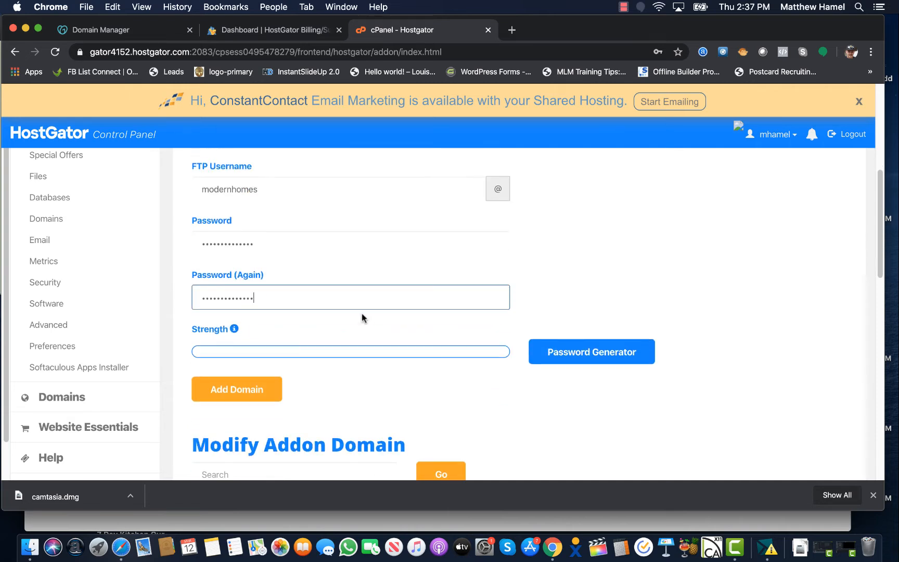
pyautogui.click(240, 388)
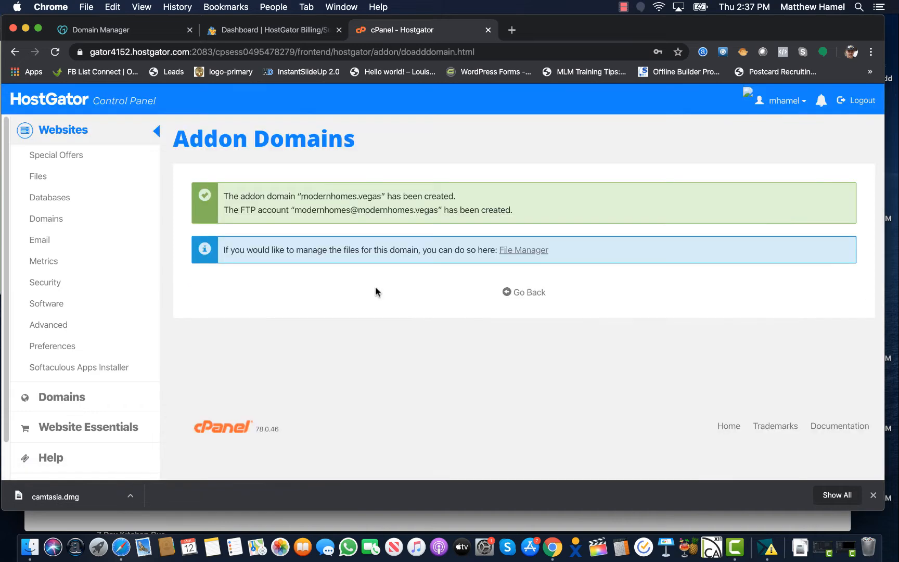
# From the Control Panel home, open the WordPress Installer and select modernhomes.vegas as the domain
pyautogui.click(111, 104)
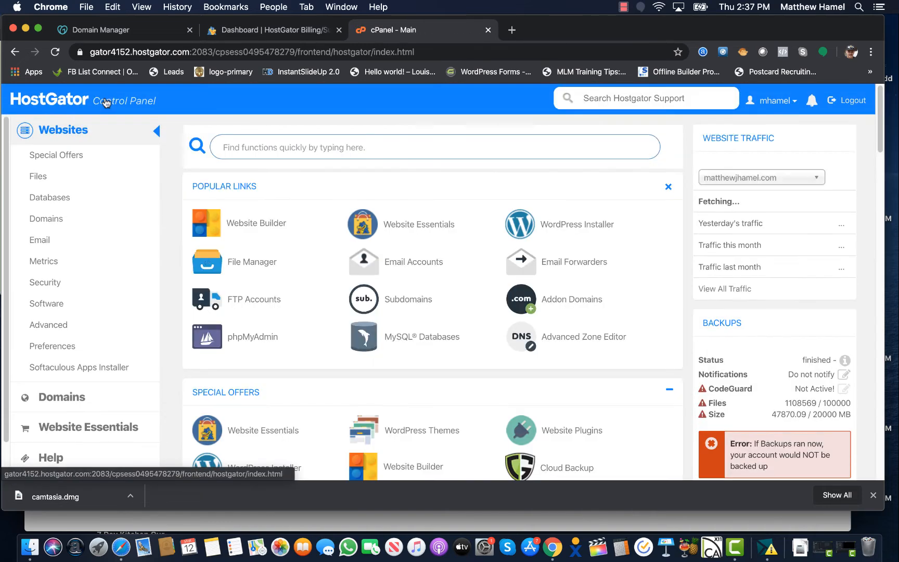
pyautogui.click(584, 225)
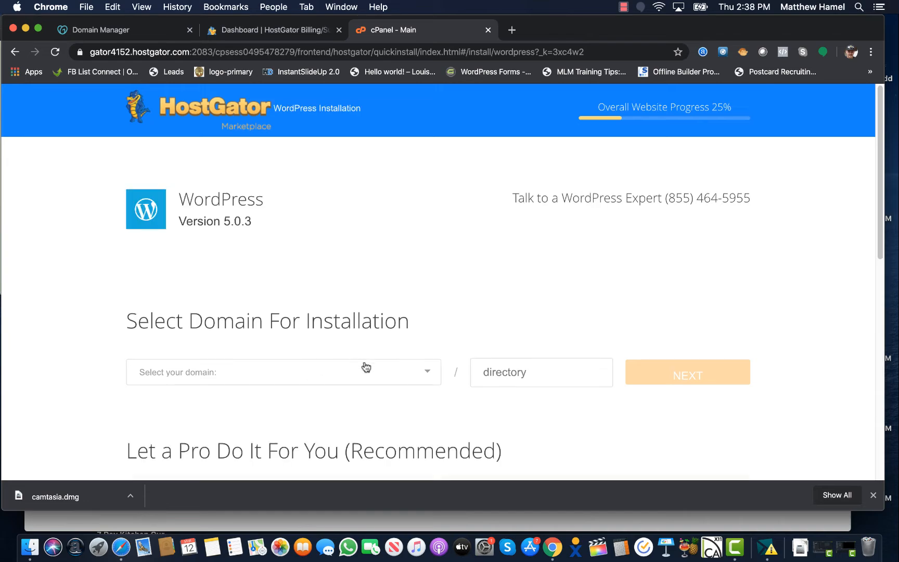
pyautogui.click(362, 367)
pyautogui.scroll(-15, 304, 425)
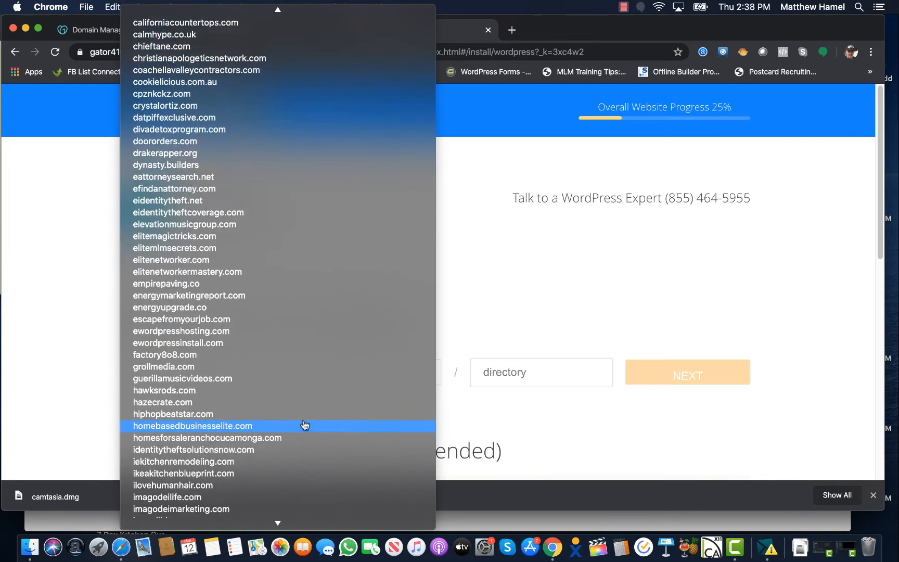
pyautogui.scroll(-10, 305, 425)
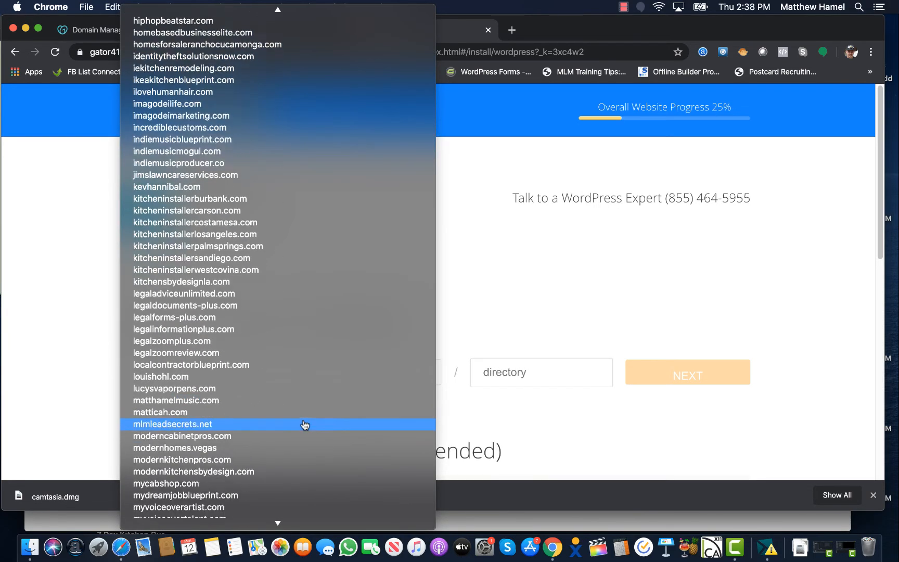
pyautogui.scroll(-4, 304, 426)
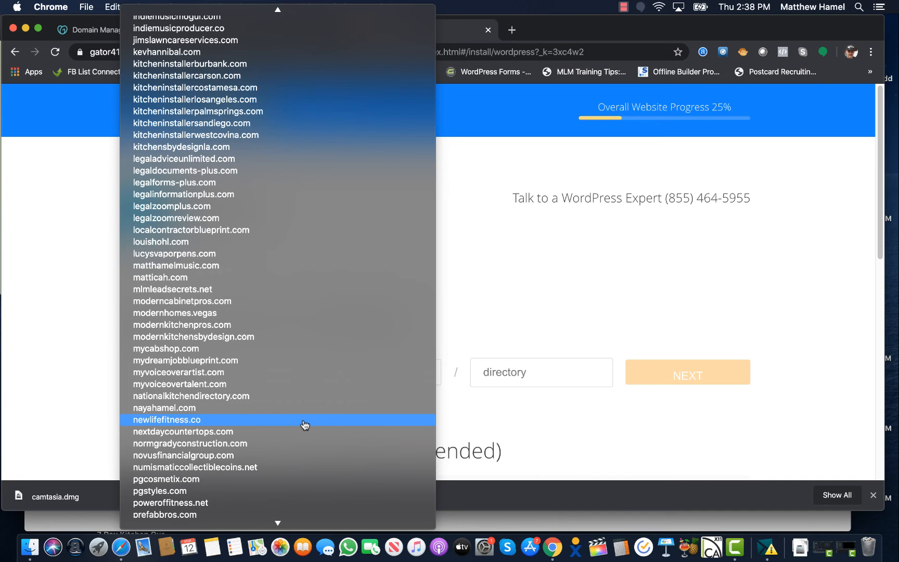
pyautogui.scroll(-9, 305, 425)
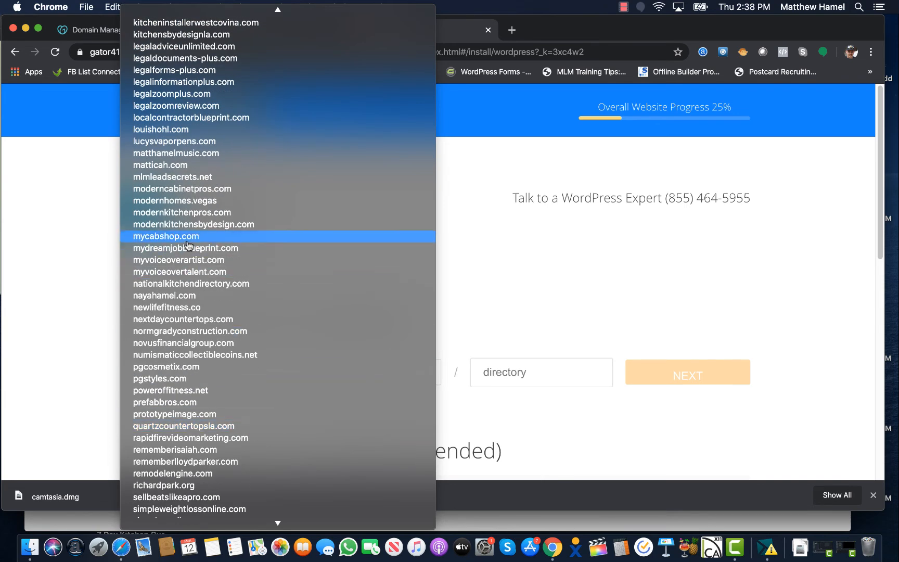
pyautogui.click(204, 201)
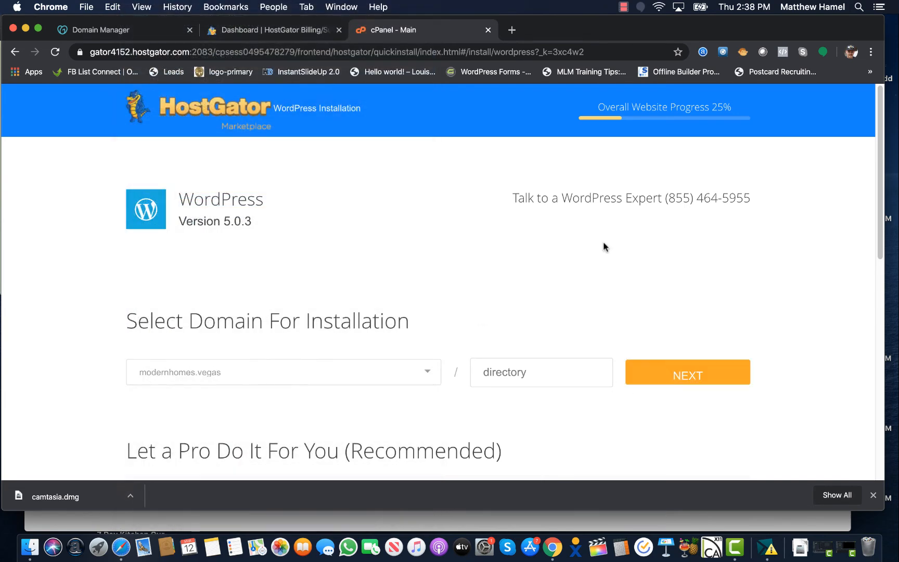
# Enter blog title 'Modern Homes In Las Vegas' plus the admin username, first and last name, and e-mail
pyautogui.scroll(-3, 635, 229)
pyautogui.click(678, 203)
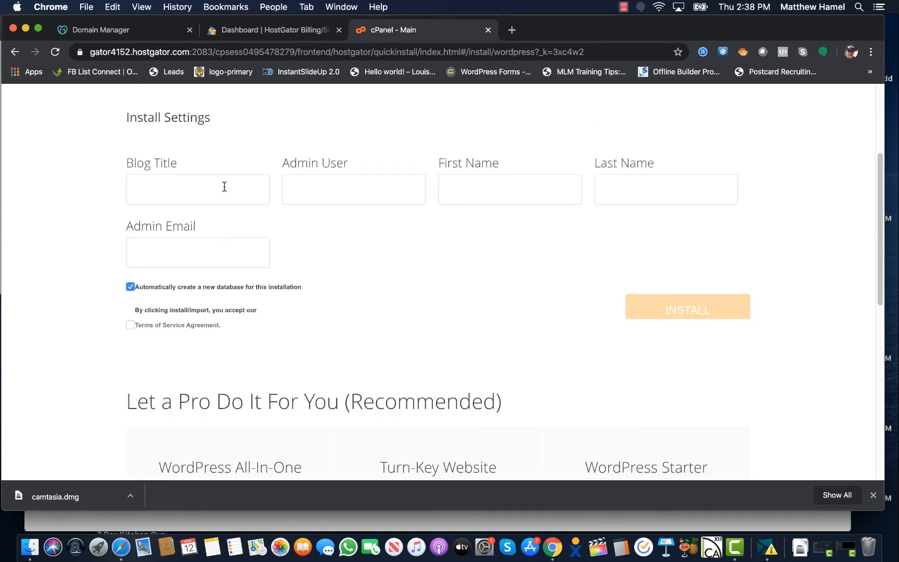
pyautogui.press('Tab')
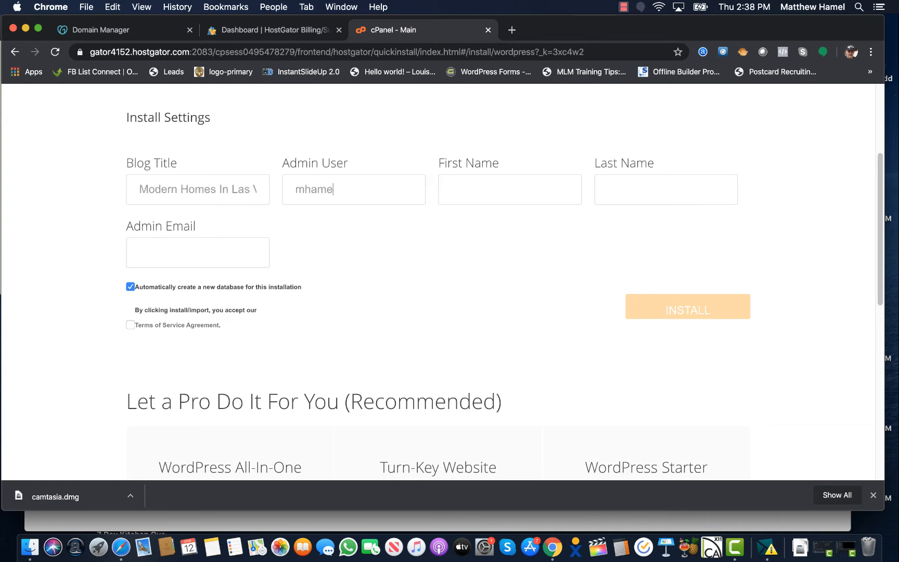
pyautogui.press('Tab')
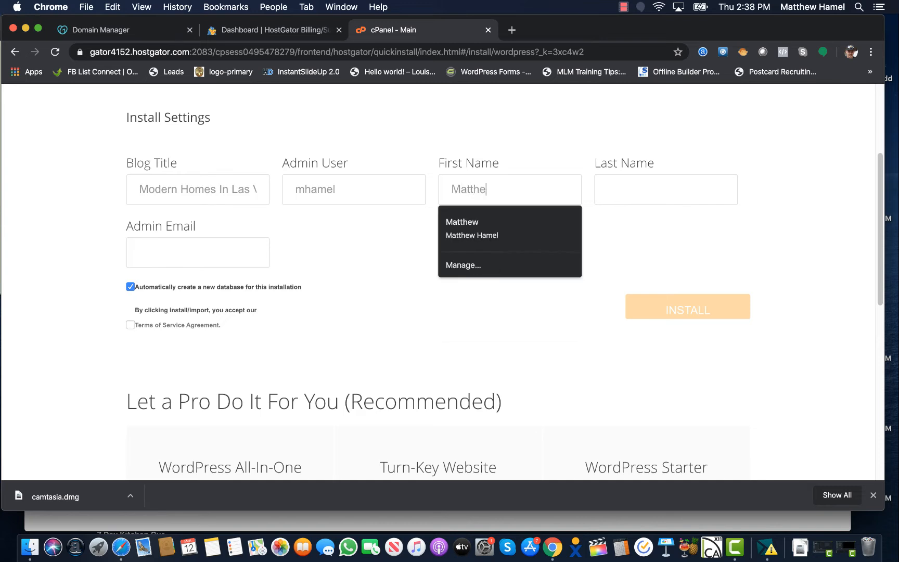
pyautogui.press('Tab')
pyautogui.press('Tab')
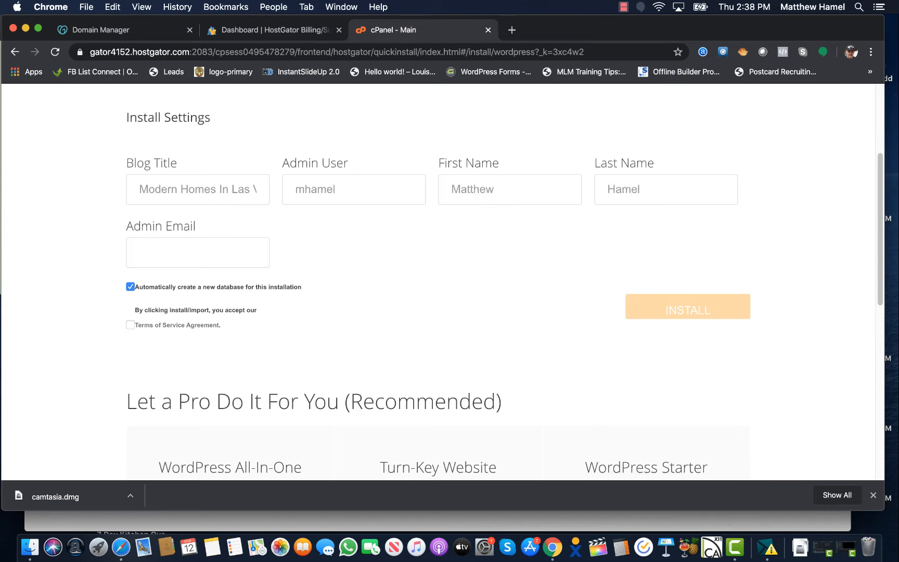
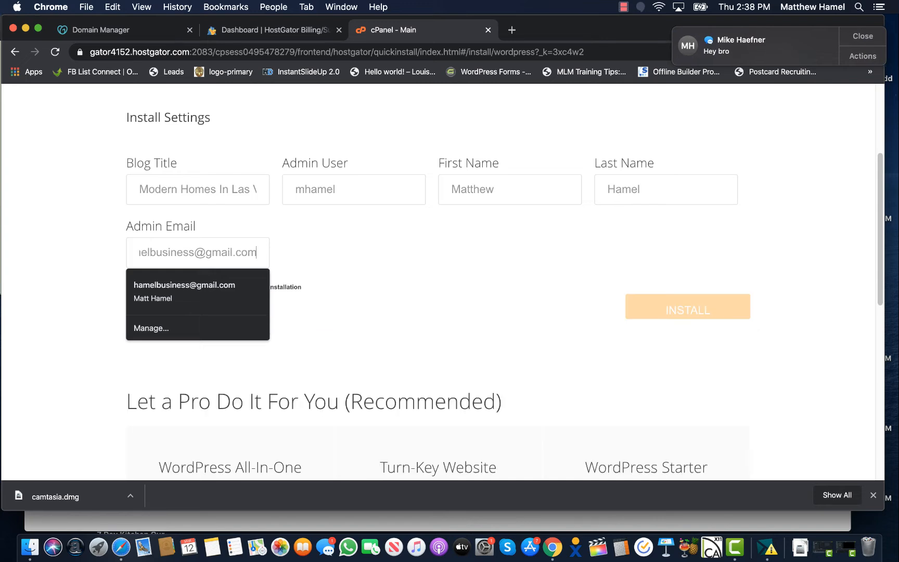
pyautogui.click(384, 254)
# Accept the terms, install WordPress, and select the generated admin password
pyautogui.click(130, 325)
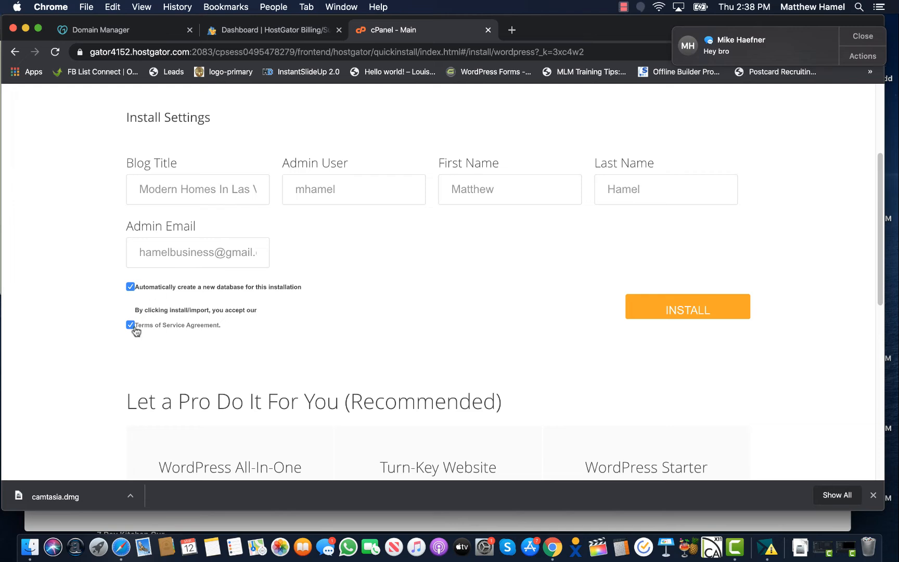
pyautogui.click(689, 308)
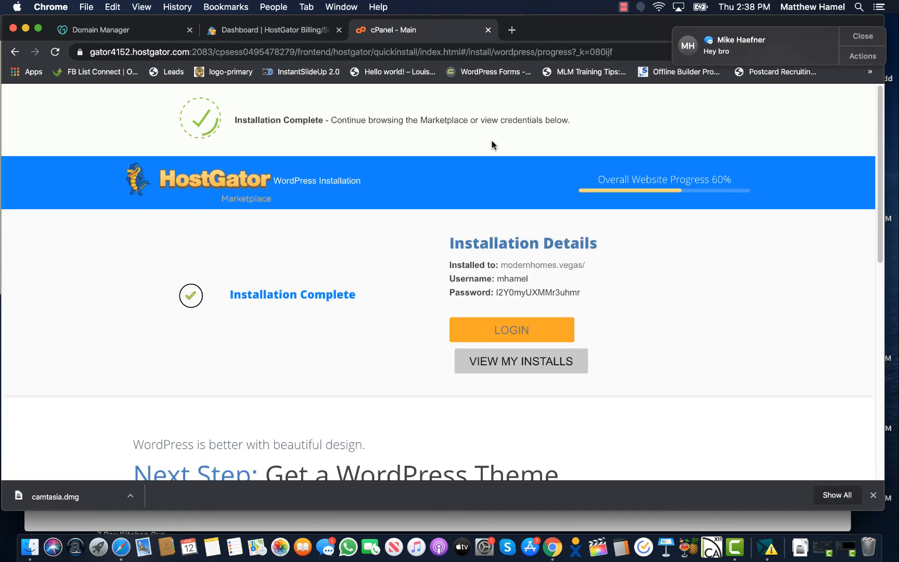
pyautogui.moveTo(580, 293); pyautogui.dragTo(499, 297)
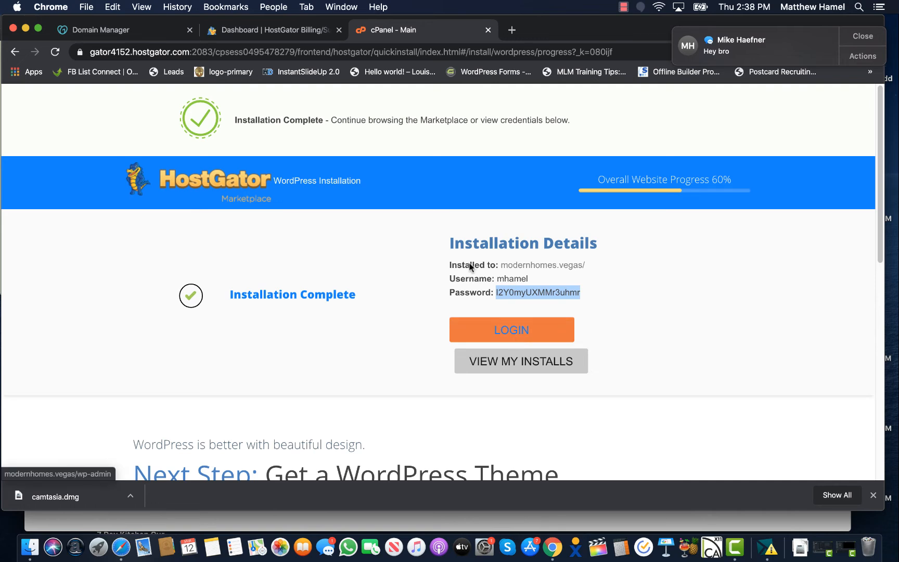
# Log in to the new site's WordPress admin with the saved username and generated password
pyautogui.click(407, 363)
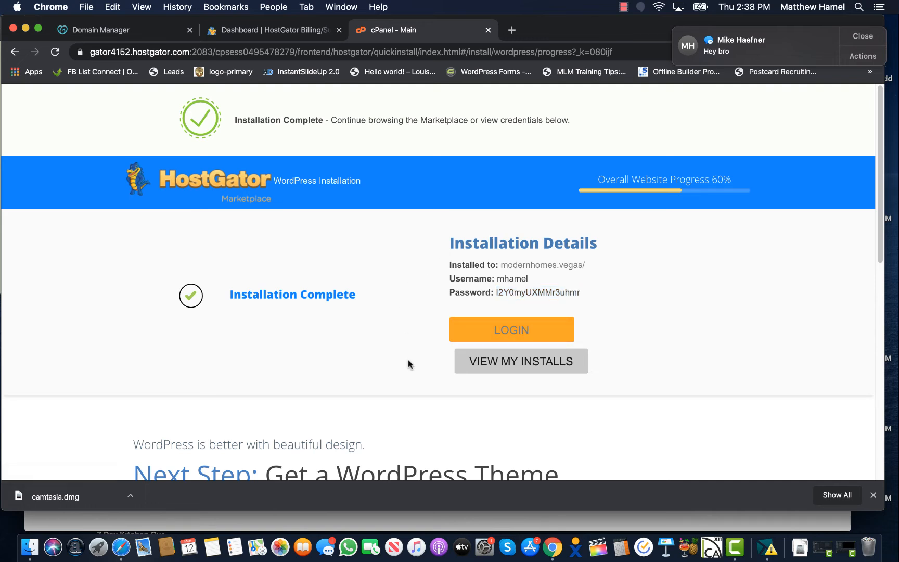
pyautogui.click(498, 337)
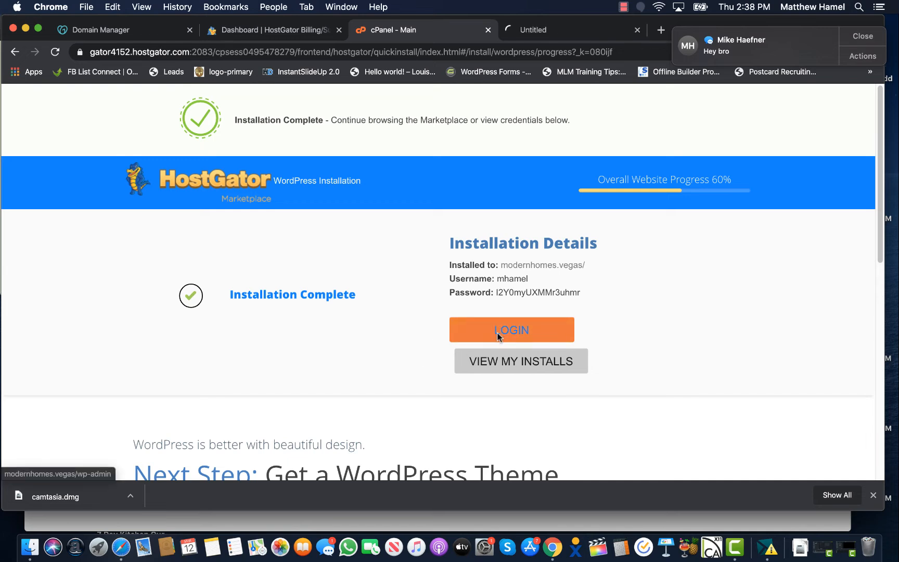
pyautogui.click(546, 30)
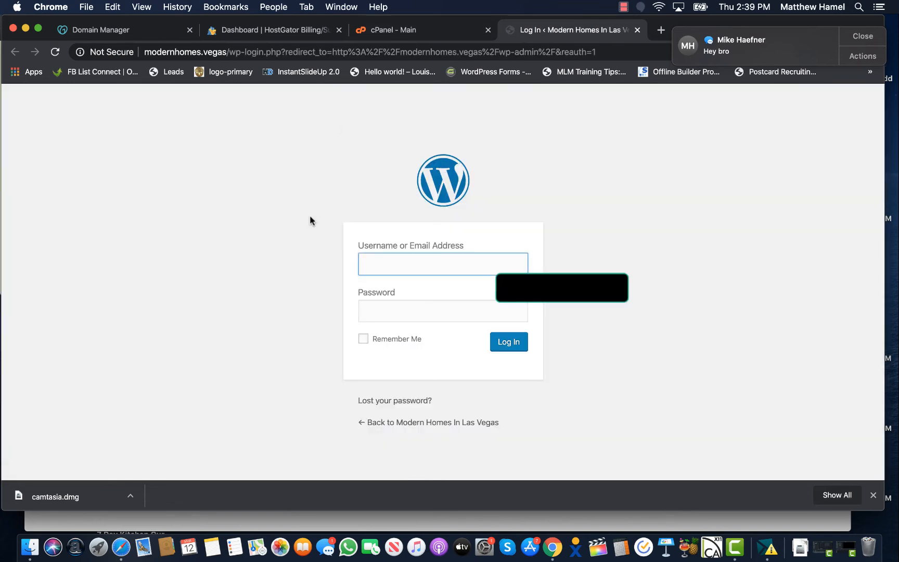
pyautogui.click(382, 256)
pyautogui.click(393, 292)
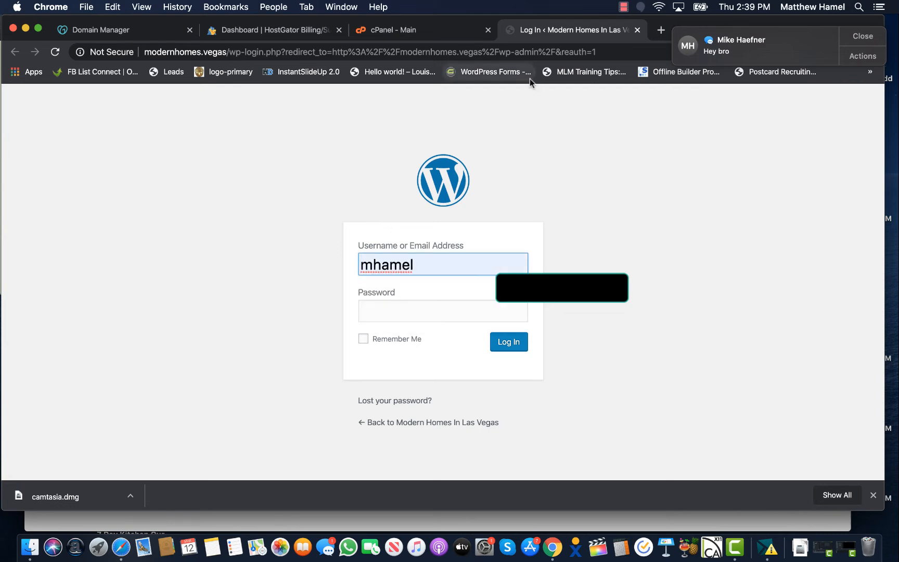
pyautogui.click(419, 31)
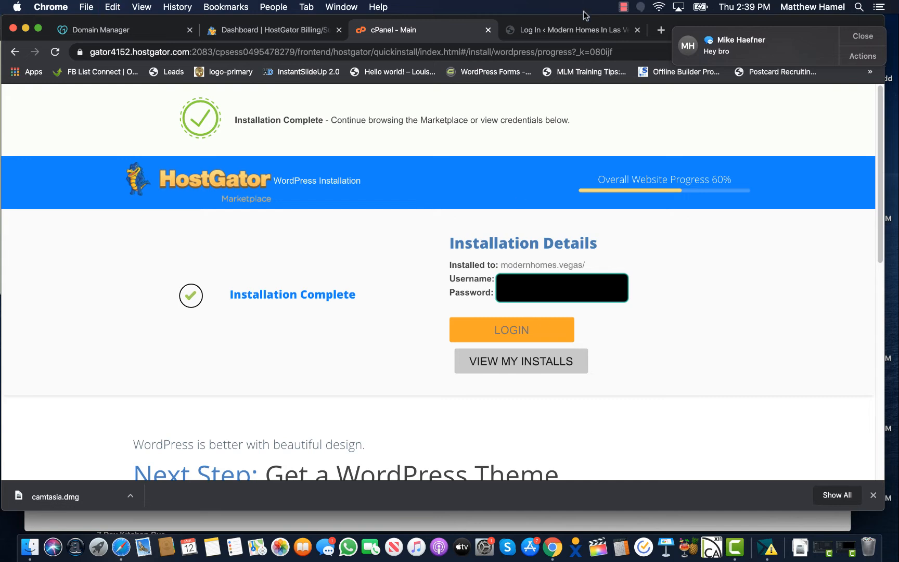
pyautogui.click(569, 29)
pyautogui.click(436, 308)
pyautogui.press('super+v')
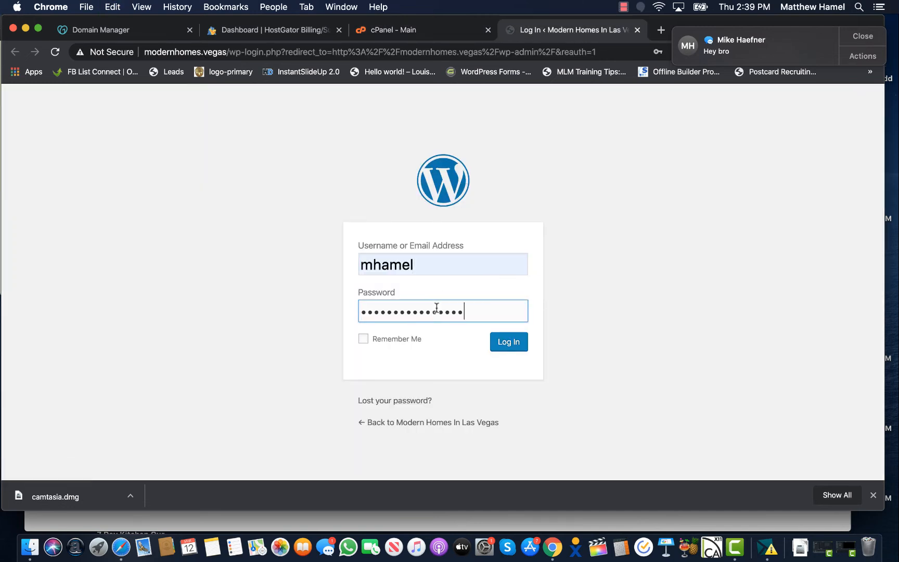
pyautogui.click(512, 347)
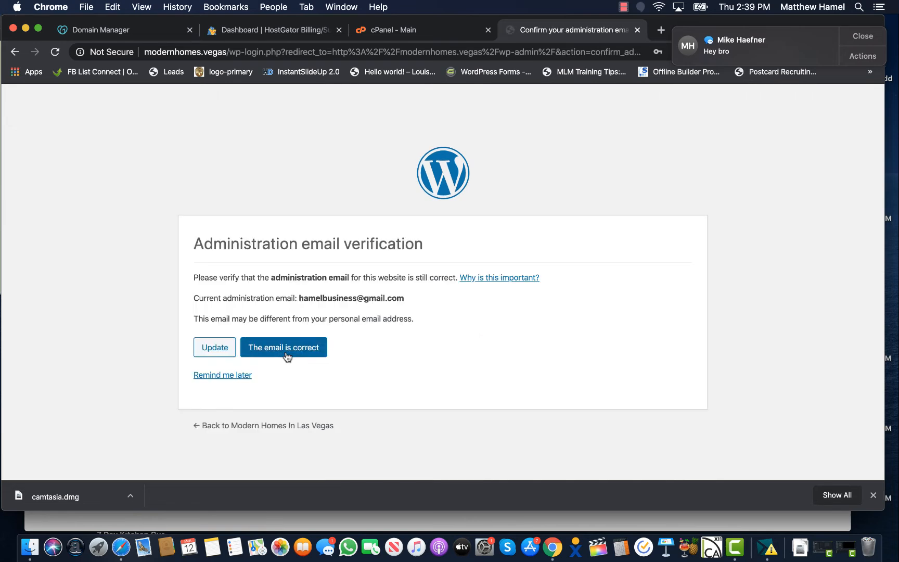
# Confirm the admin e-mail, dismiss the WPForms, OptinMonster and welcome notices and promo popup, then go to Settings > General
pyautogui.click(286, 354)
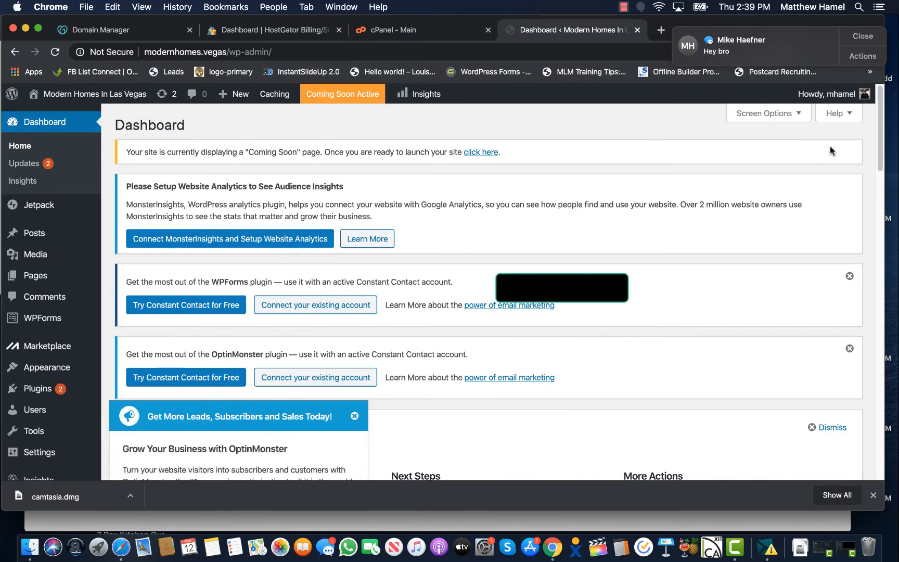
pyautogui.click(848, 275)
pyautogui.click(849, 276)
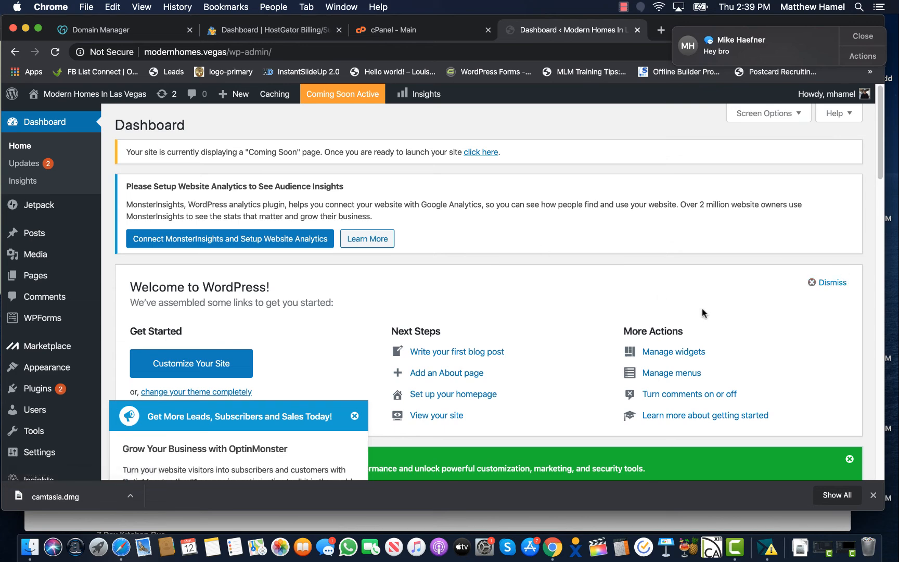
pyautogui.click(816, 283)
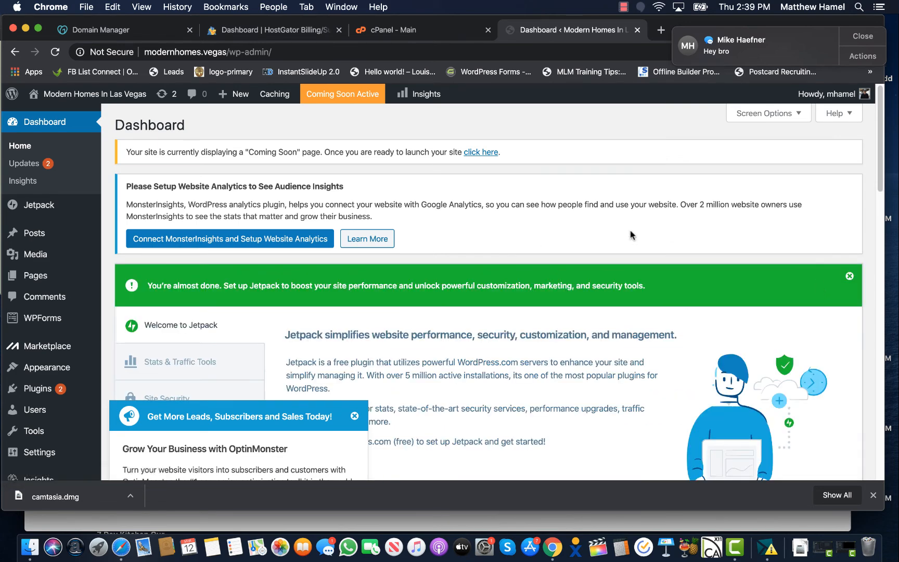
pyautogui.scroll(-2, 568, 199)
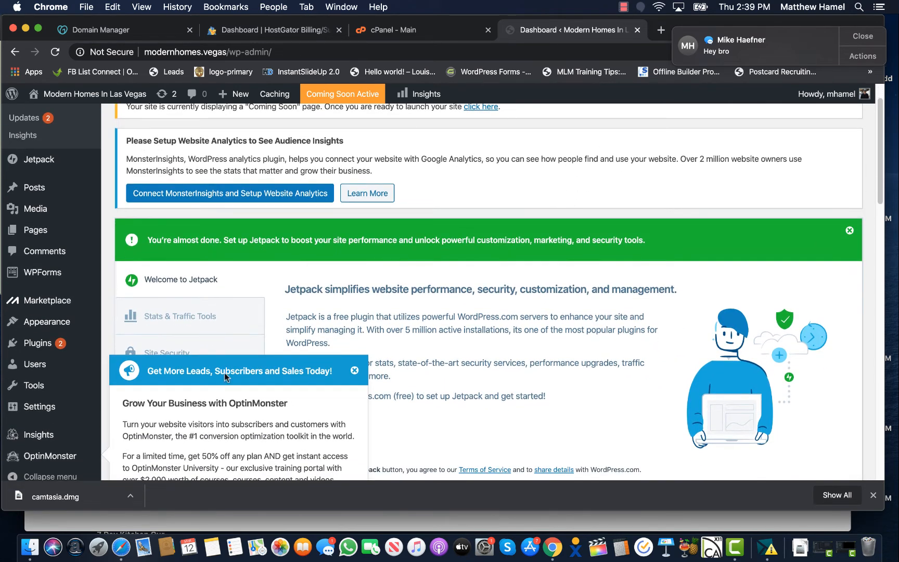
pyautogui.click(354, 370)
pyautogui.scroll(-4, 30, 216)
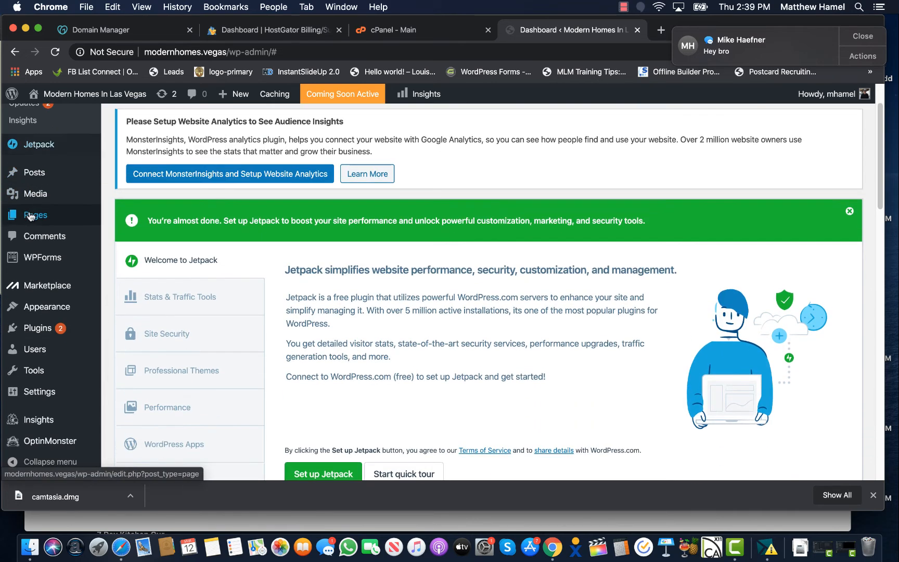
pyautogui.moveTo(46, 385)
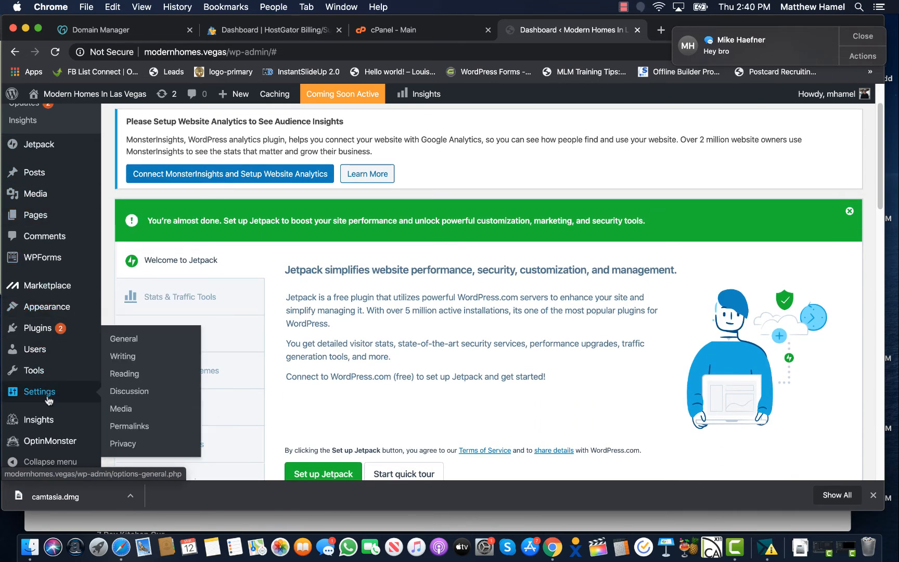
pyautogui.click(118, 342)
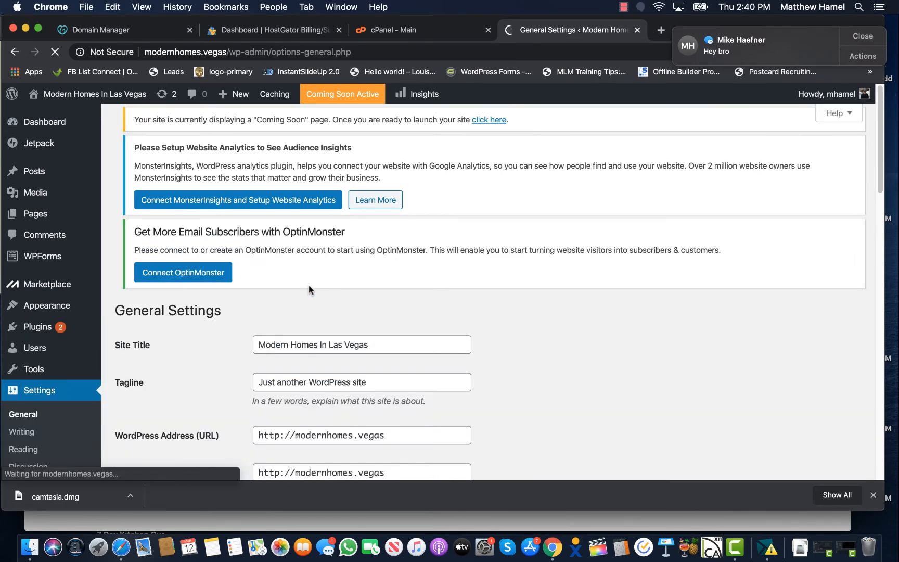
pyautogui.scroll(-3, 322, 291)
pyautogui.scroll(-2, 323, 291)
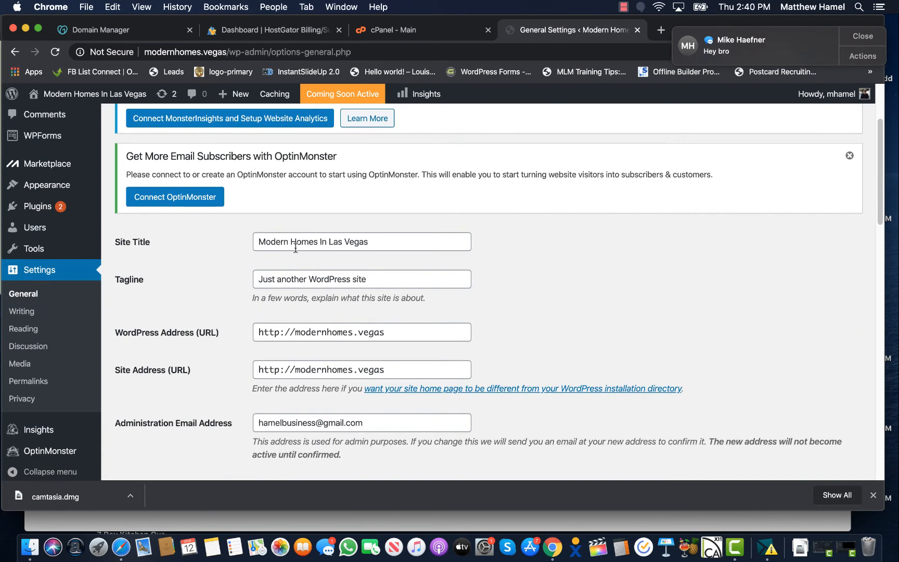
pyautogui.click(296, 247)
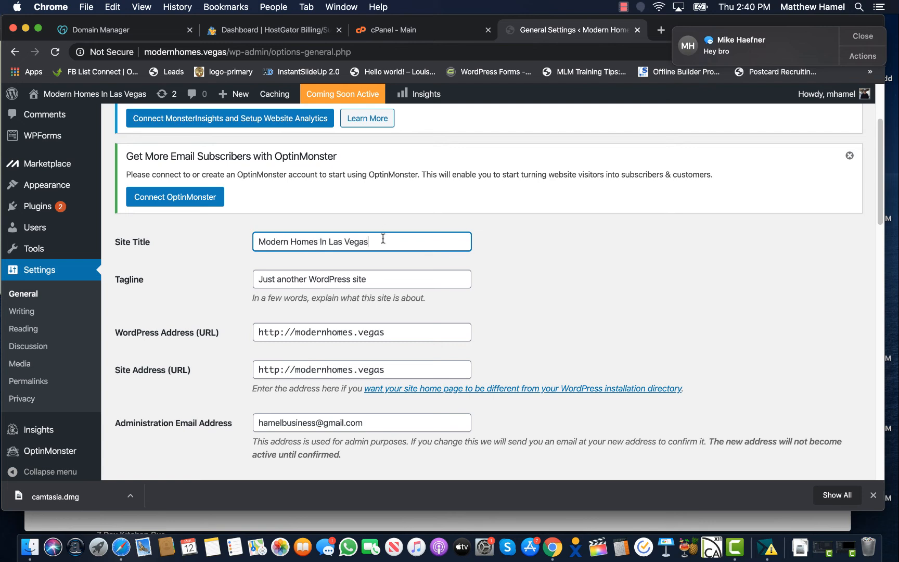
pyautogui.moveTo(379, 280); pyautogui.dragTo(244, 283)
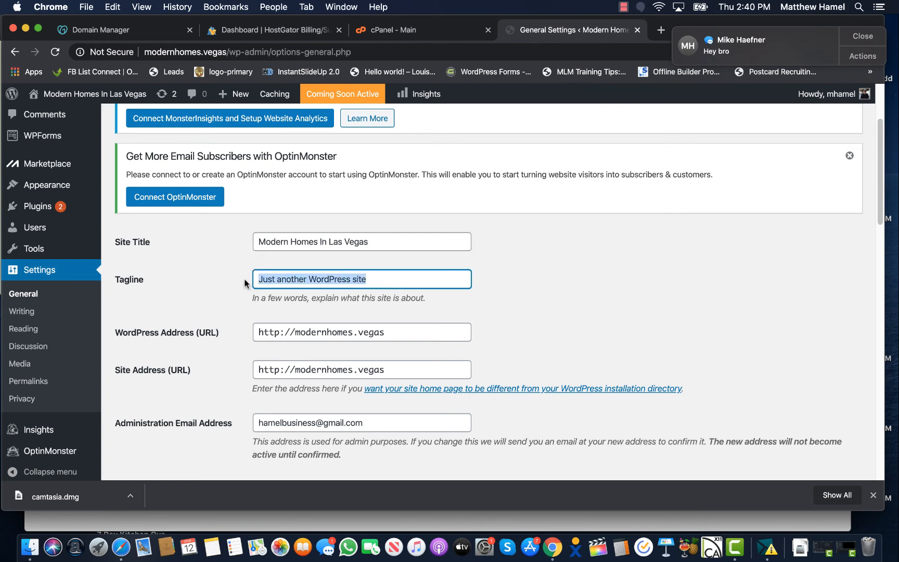
pyautogui.scroll(-2, 244, 283)
pyautogui.click(246, 283)
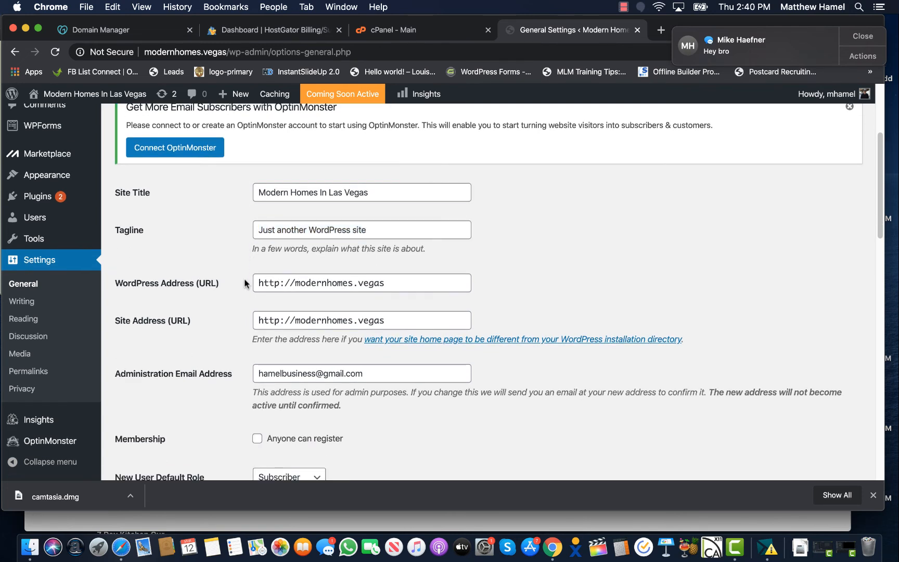
pyautogui.click(294, 285)
pyautogui.write('www.')
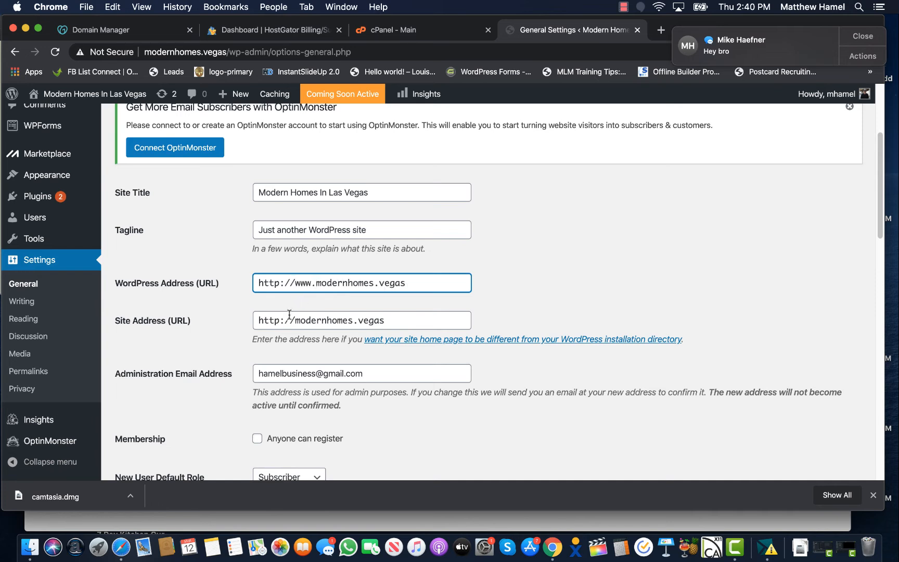
pyautogui.click(296, 322)
pyautogui.write('www.')
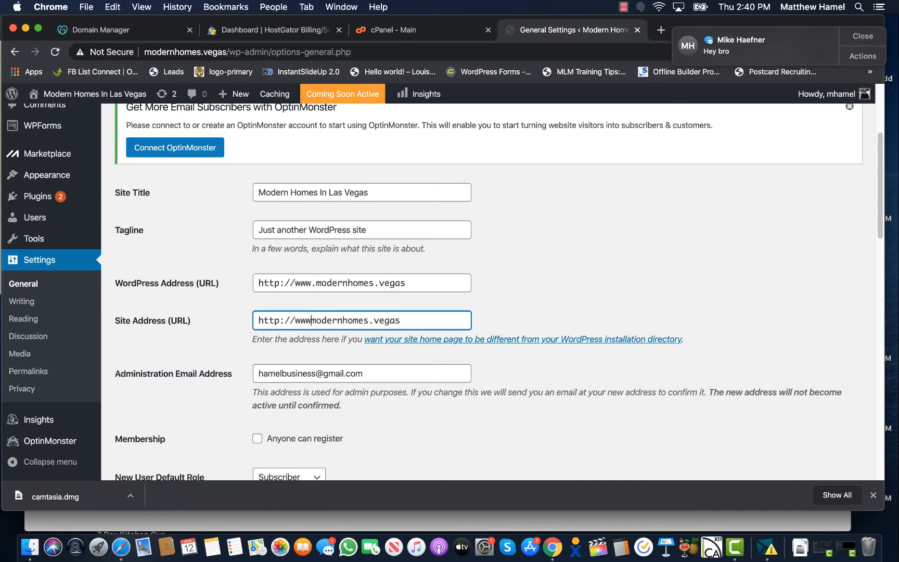
pyautogui.click(581, 378)
pyautogui.scroll(-15, 421, 297)
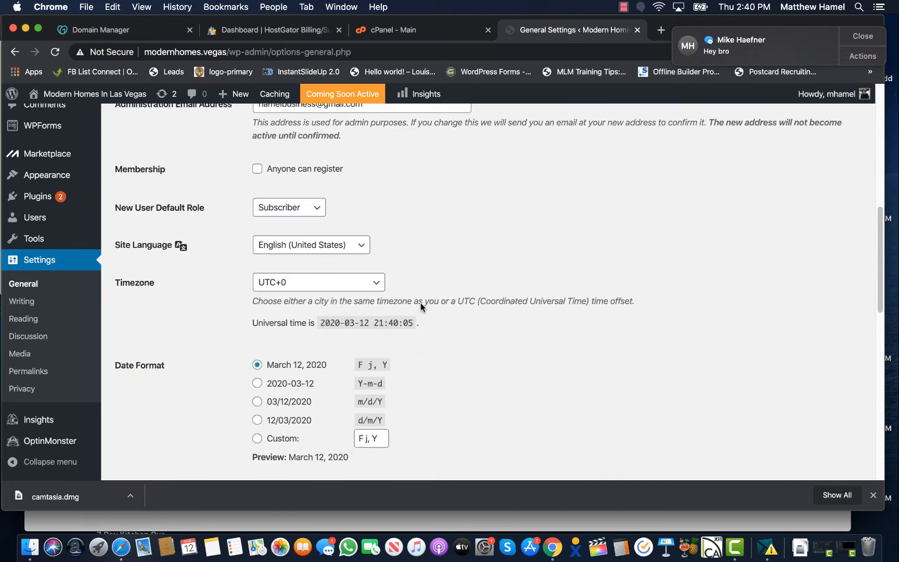
pyautogui.scroll(-4, 246, 365)
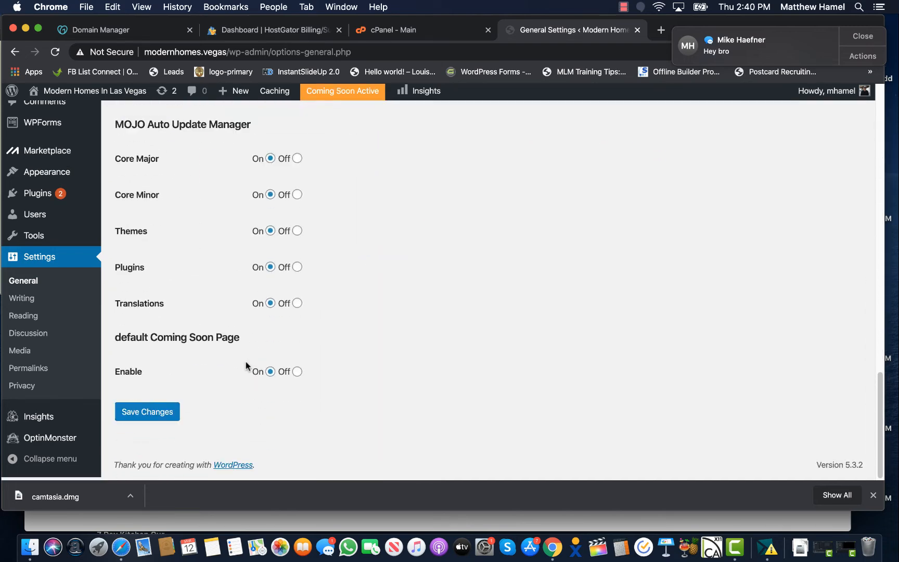
pyautogui.click(171, 415)
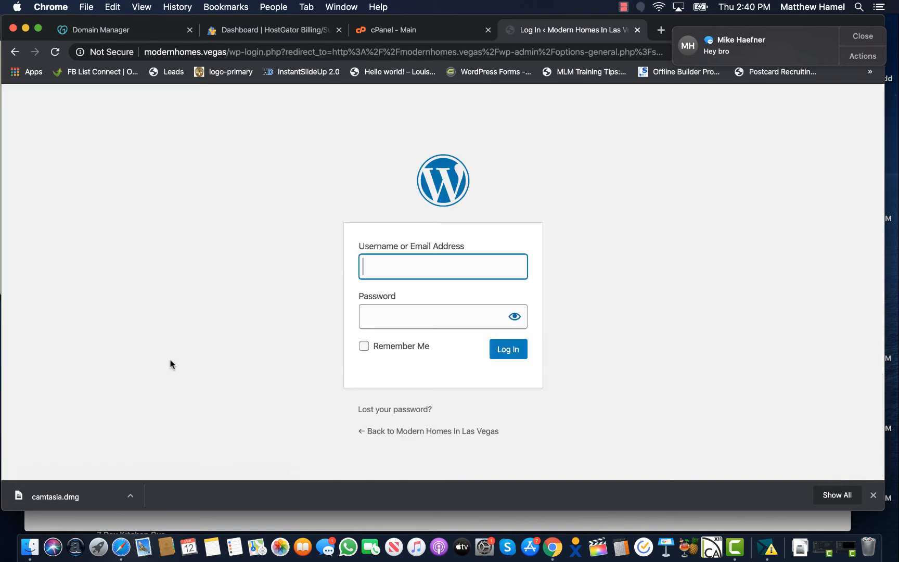
# Log back in to WordPress with the saved admin username and password
pyautogui.click(410, 259)
pyautogui.click(413, 284)
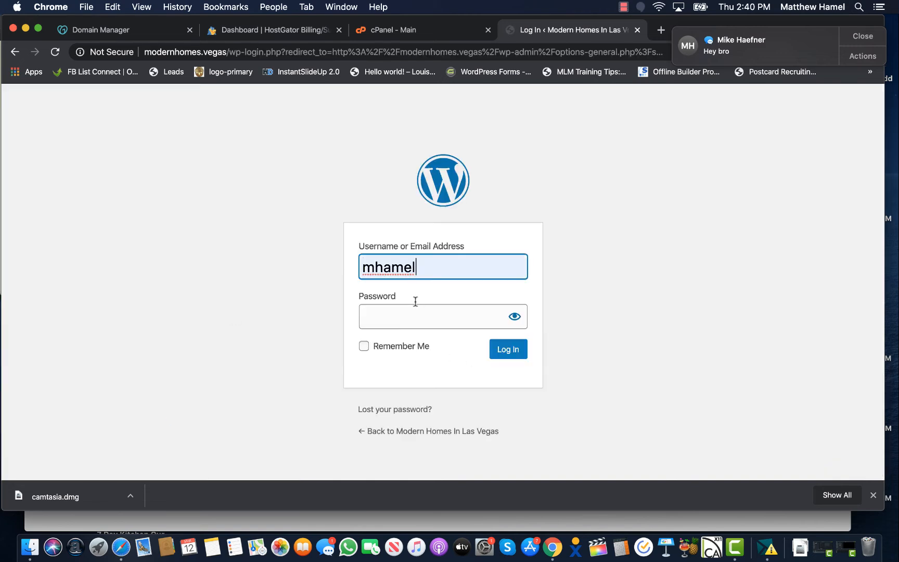
pyautogui.click(415, 314)
pyautogui.press('super+v')
pyautogui.click(507, 348)
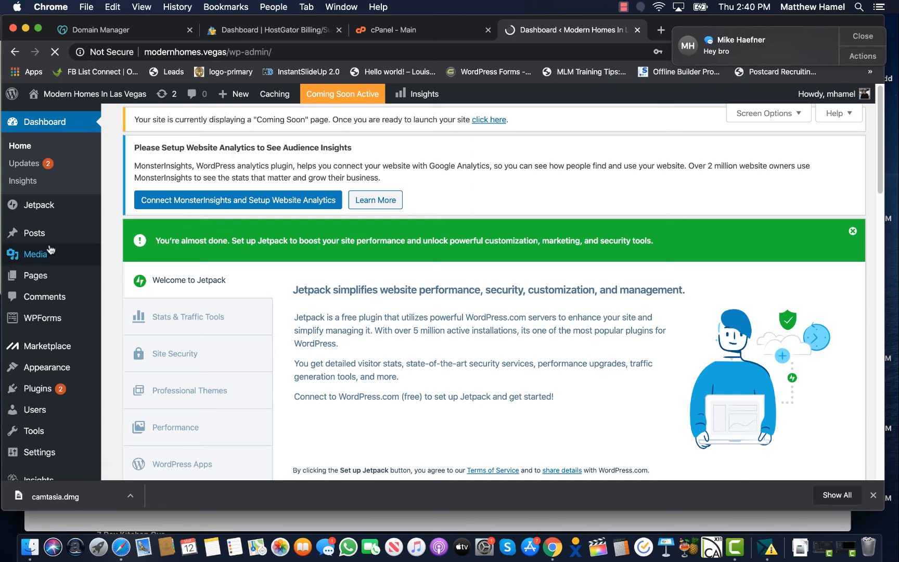
# Dismiss Chrome's save-password offer and open the Users list
pyautogui.scroll(-3, 47, 254)
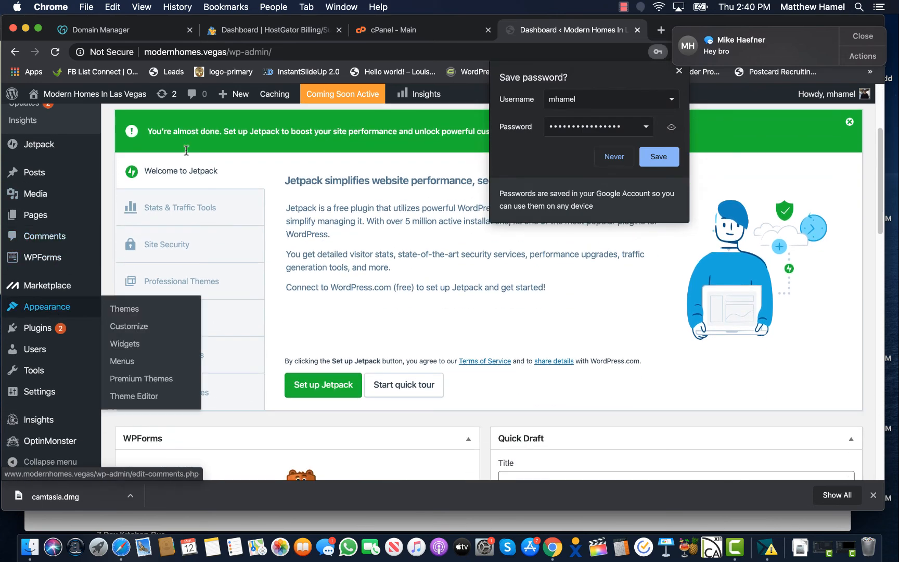
pyautogui.click(679, 71)
pyautogui.scroll(-2, 46, 297)
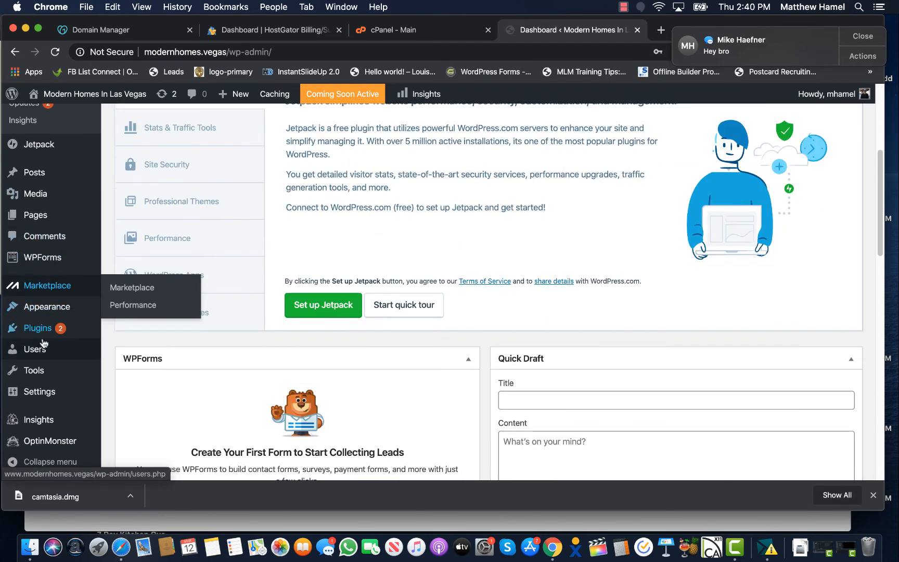
pyautogui.click(36, 350)
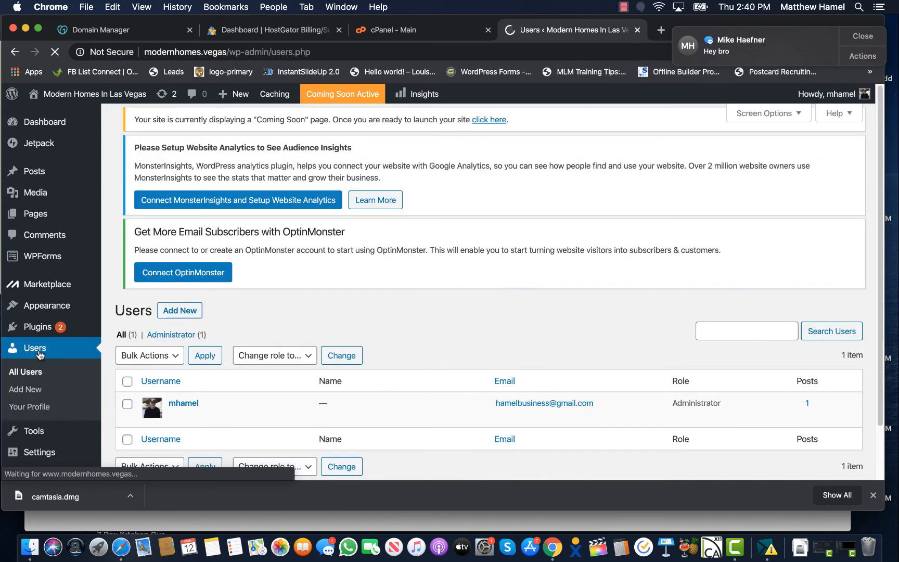
# Replace the admin's generated password with your own, update the profile, and dismiss both notices
pyautogui.scroll(-2, 149, 388)
pyautogui.click(175, 386)
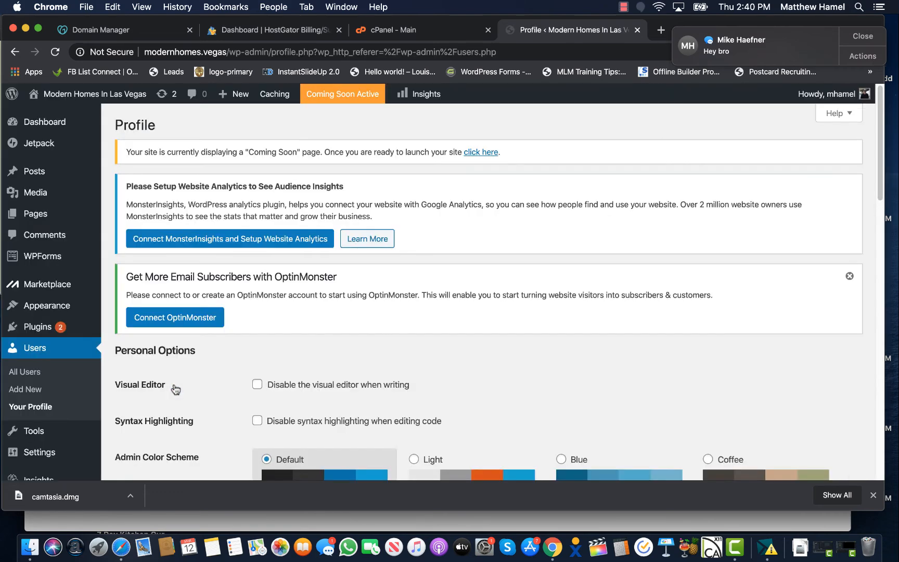
pyautogui.scroll(-15, 357, 236)
pyautogui.scroll(3, 357, 236)
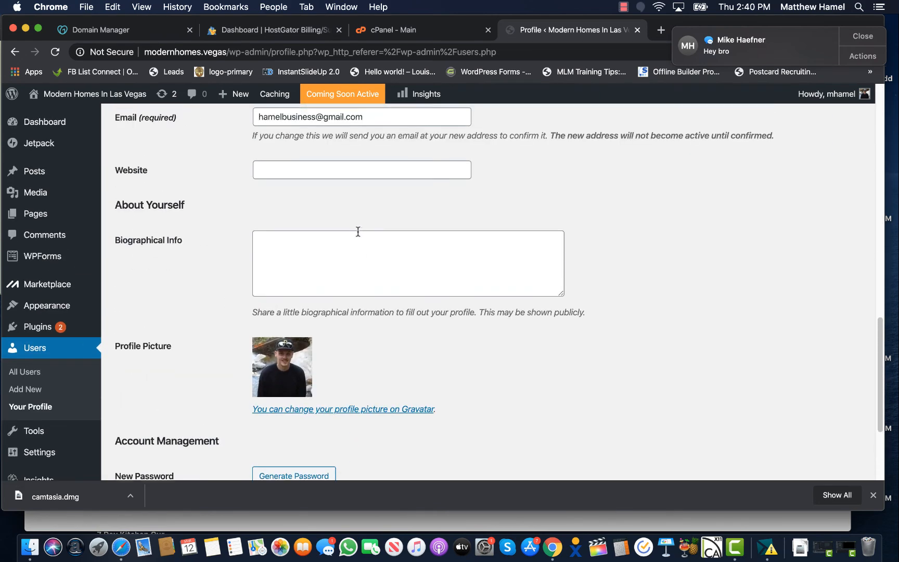
pyautogui.scroll(-4, 357, 235)
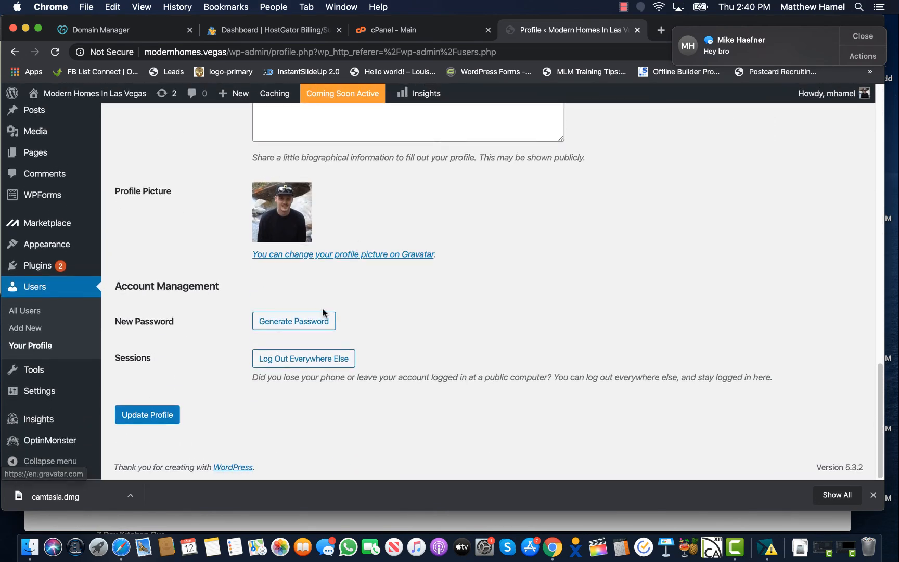
pyautogui.click(307, 315)
pyautogui.tripleClick(312, 318)
pyautogui.press('BackSpace')
pyautogui.write('••')
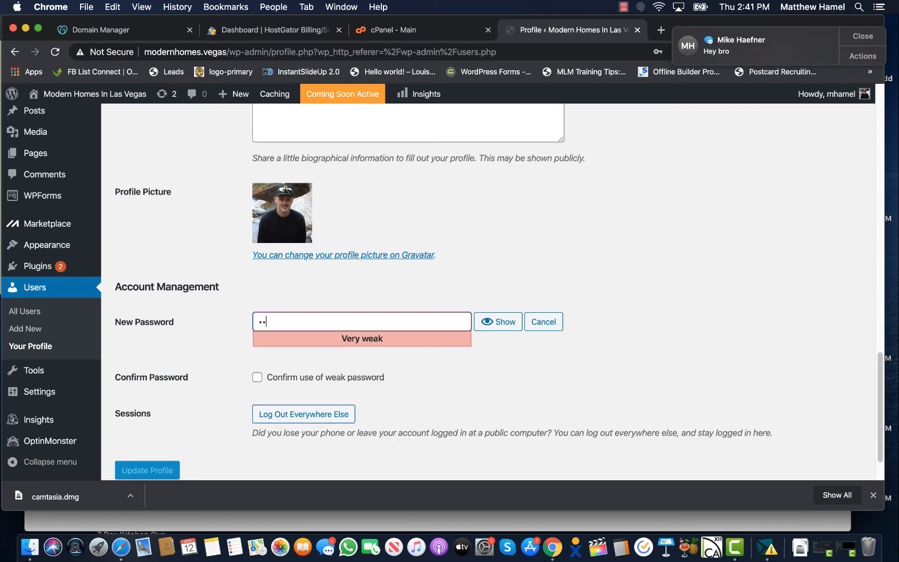
pyautogui.write('•••••••••')
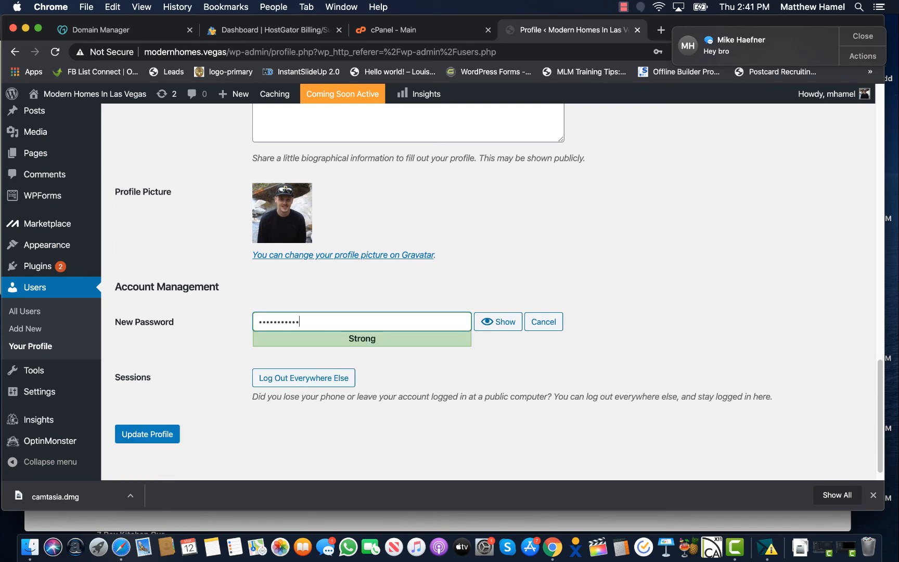
pyautogui.click(167, 439)
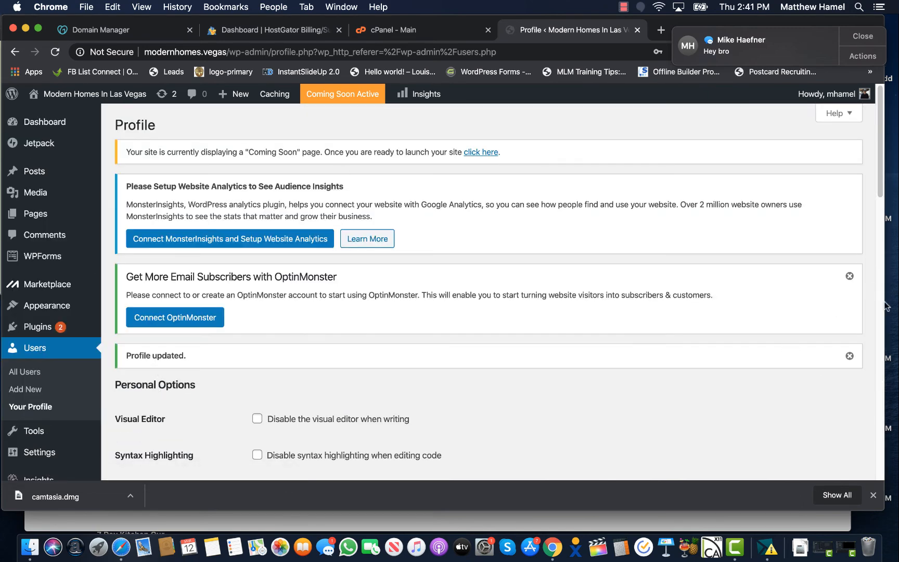
pyautogui.click(850, 275)
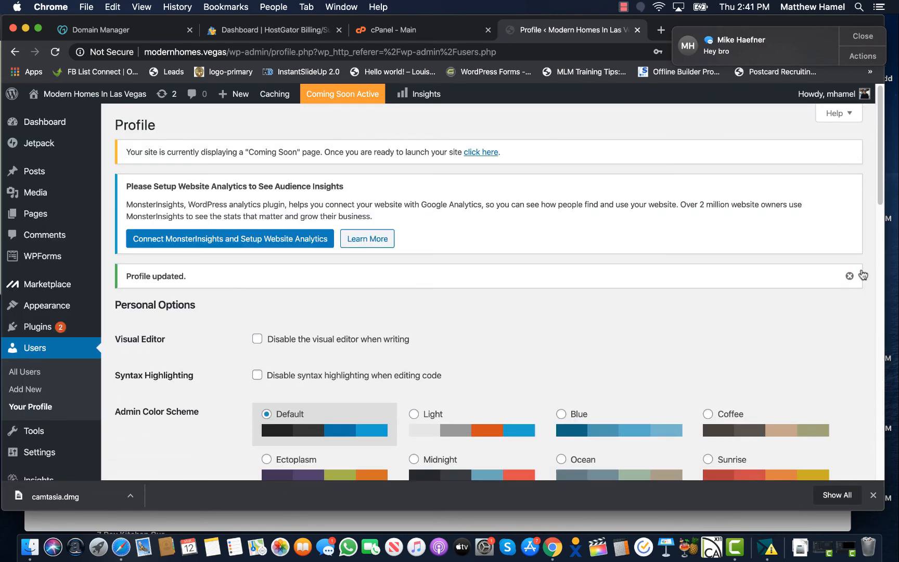
pyautogui.click(849, 275)
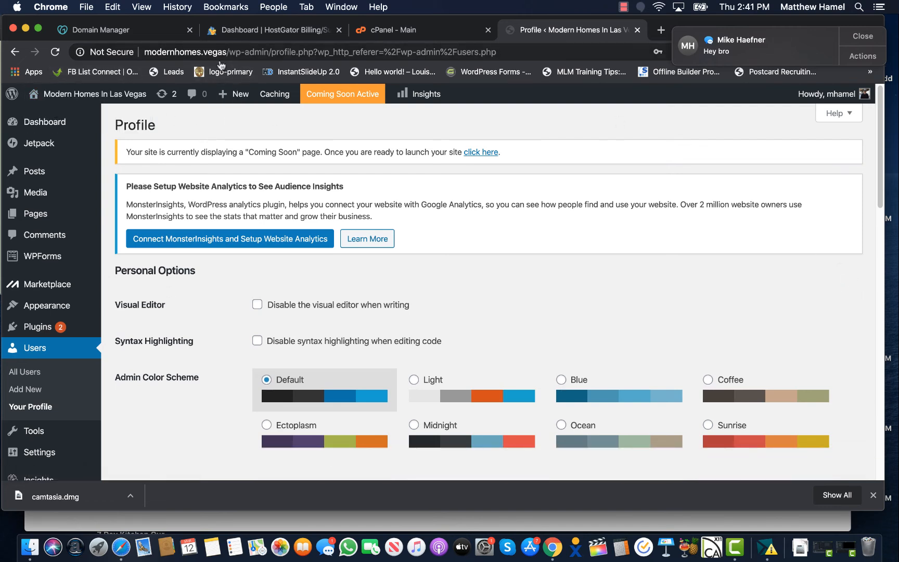
# Switch off the Coming Soon page via the notice's 'click here' link, launching modernhomes.vegas publicly
pyautogui.click(357, 95)
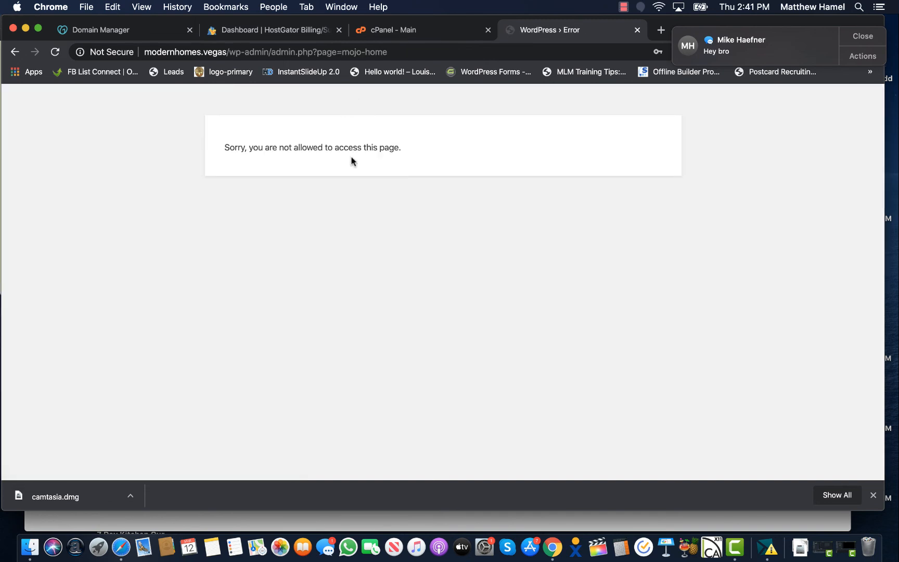
pyautogui.click(13, 51)
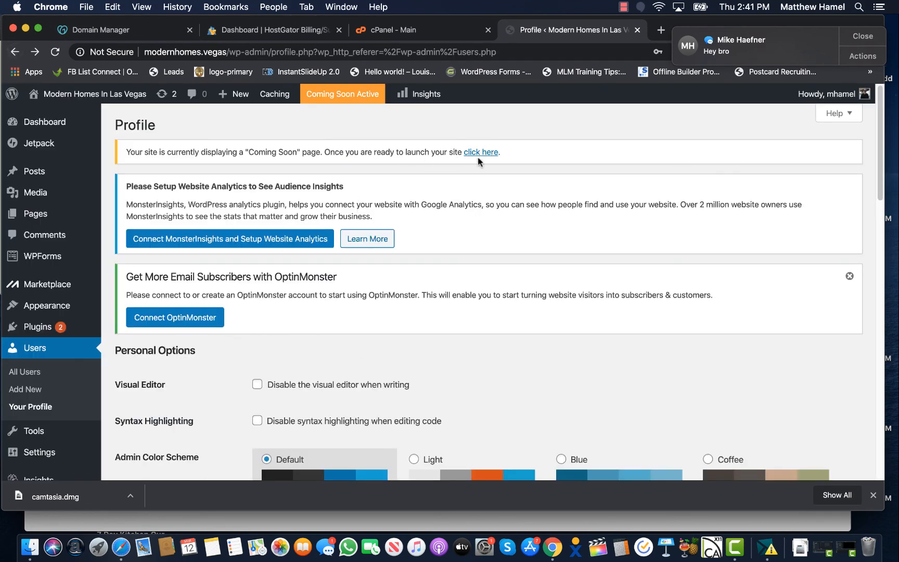
pyautogui.click(482, 153)
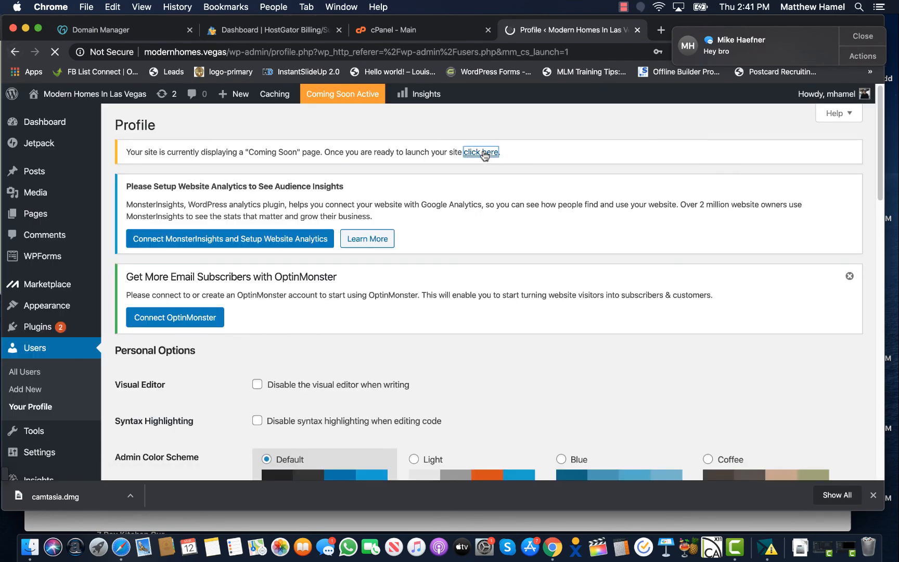
pyautogui.scroll(-5, 184, 266)
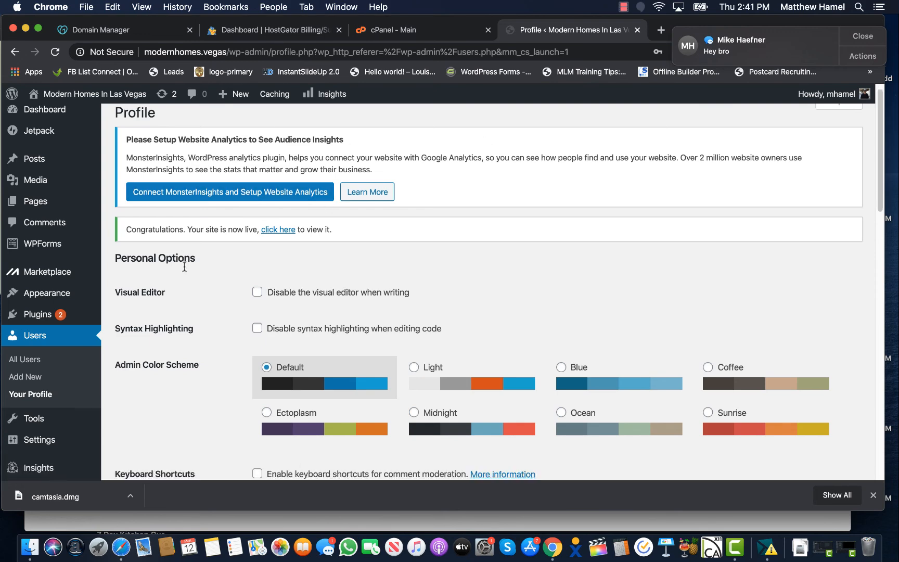
pyautogui.scroll(5, 184, 266)
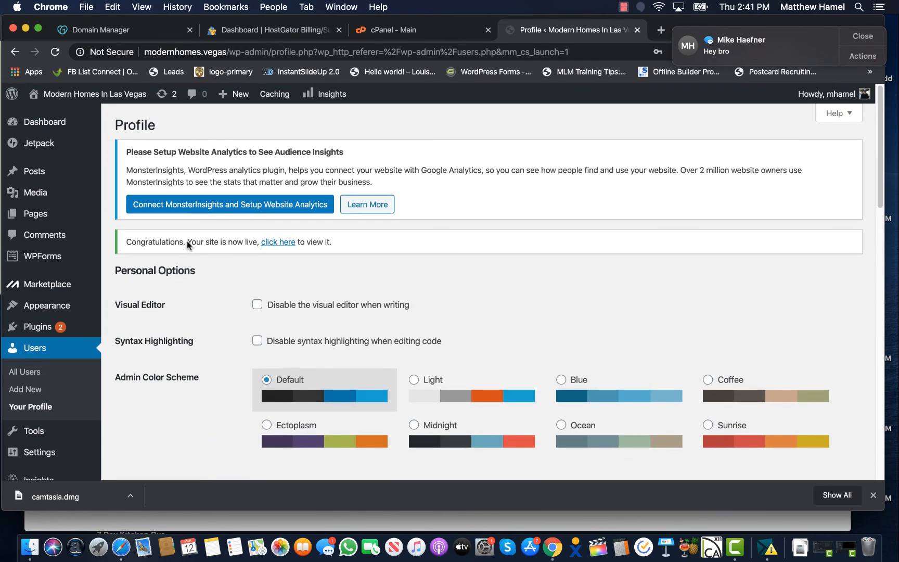
pyautogui.scroll(-10, 219, 238)
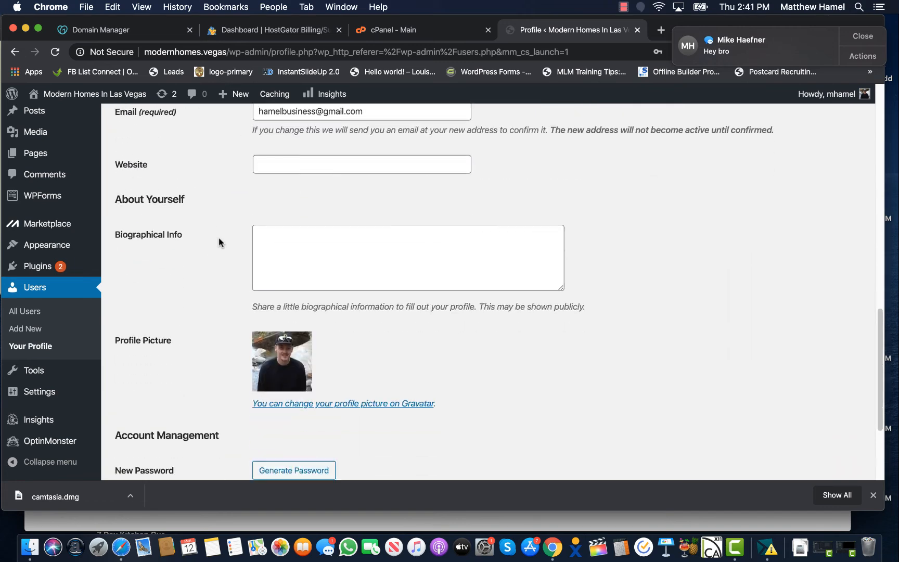
pyautogui.scroll(10, 218, 237)
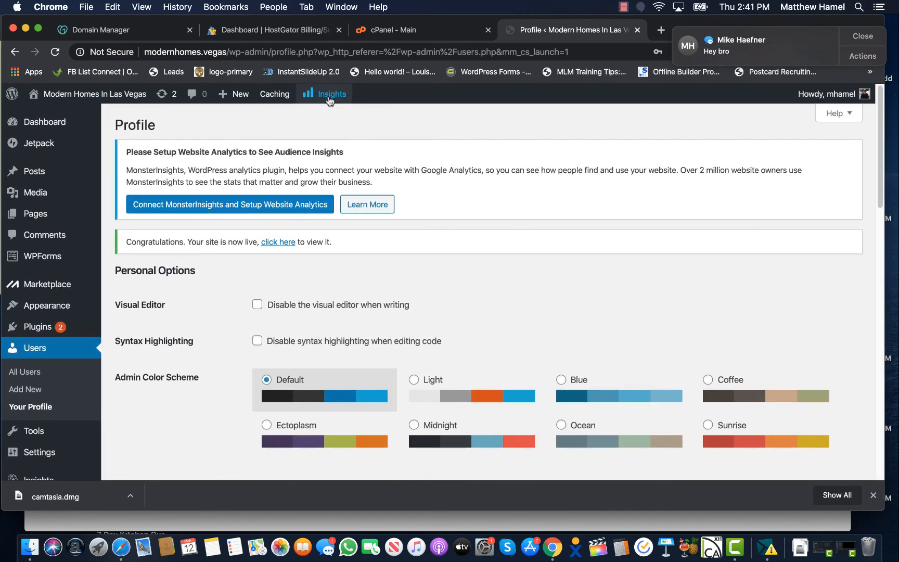
# Preview the site in a new tab briefly, then return to the admin profile tab
pyautogui.keyDown('super'); pyautogui.click(89, 97); pyautogui.keyUp('super')
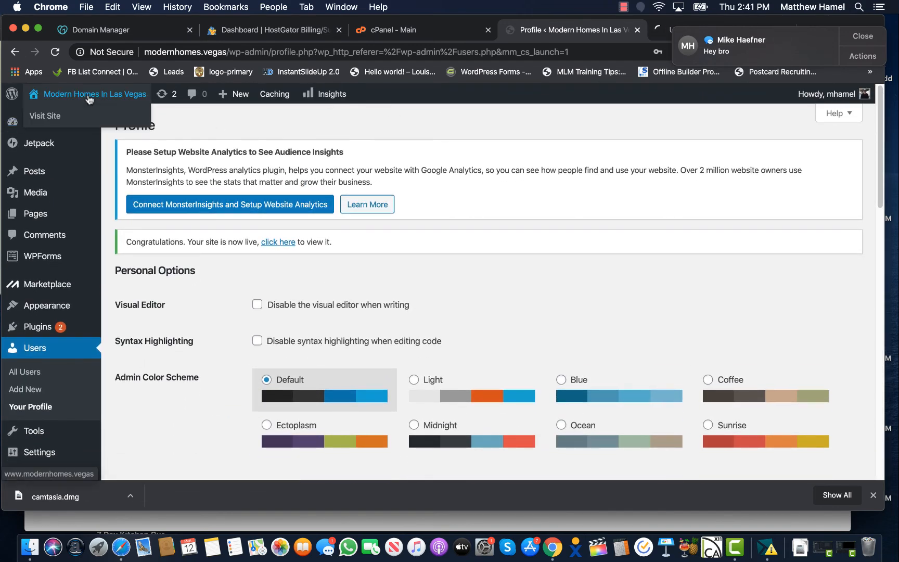
pyautogui.click(660, 30)
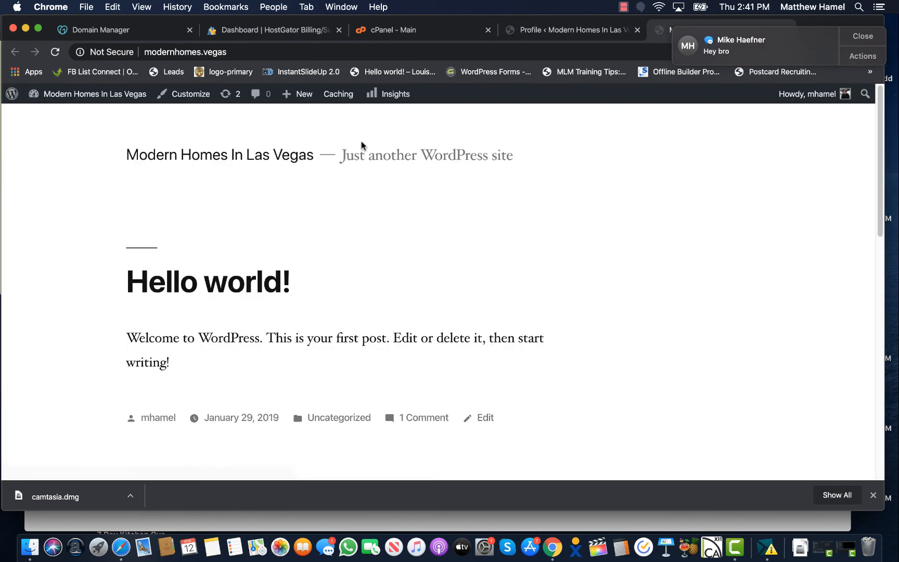
pyautogui.scroll(-15, 93, 266)
pyautogui.scroll(20, 93, 266)
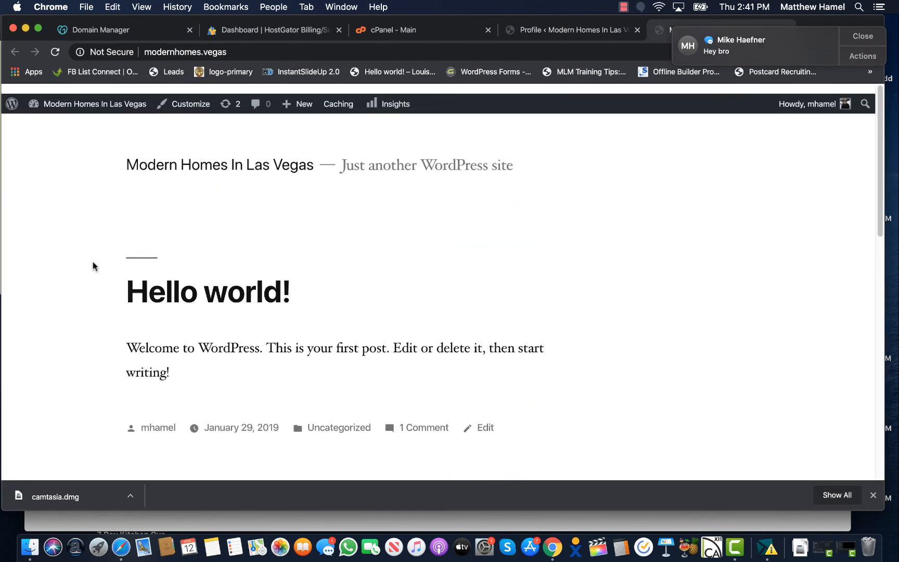
pyautogui.click(547, 30)
# Open the live modernhomes.vegas front page and scroll through its 'Hello world!' post
pyautogui.moveTo(71, 101)
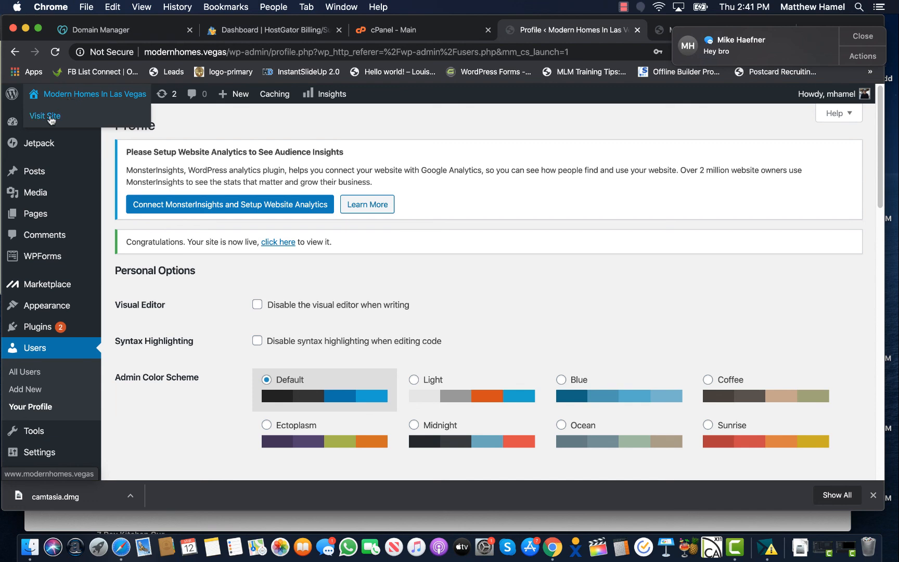
pyautogui.keyDown('super'); pyautogui.click(51, 117); pyautogui.keyUp('super')
pyautogui.click(619, 29)
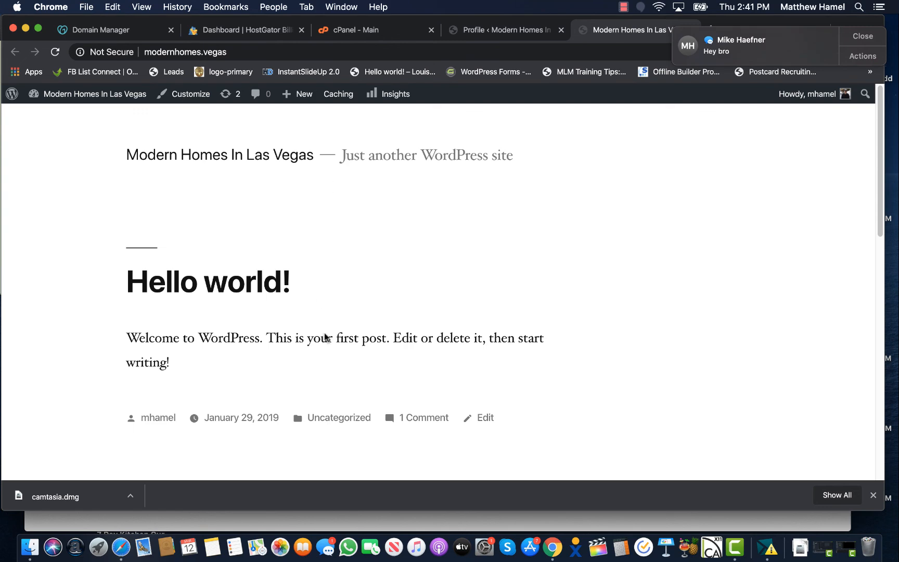
pyautogui.scroll(-15, 246, 234)
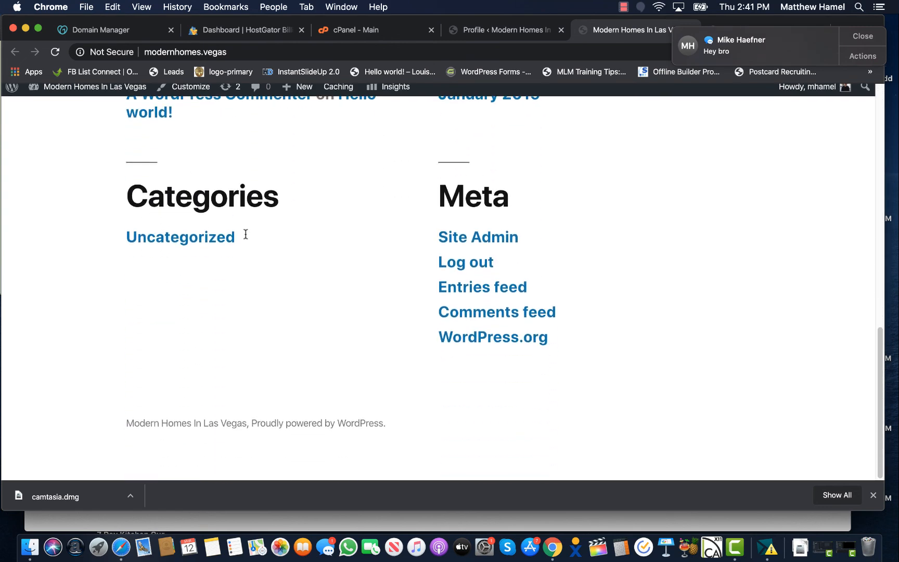
pyautogui.scroll(15, 246, 234)
pyautogui.scroll(-5, 245, 234)
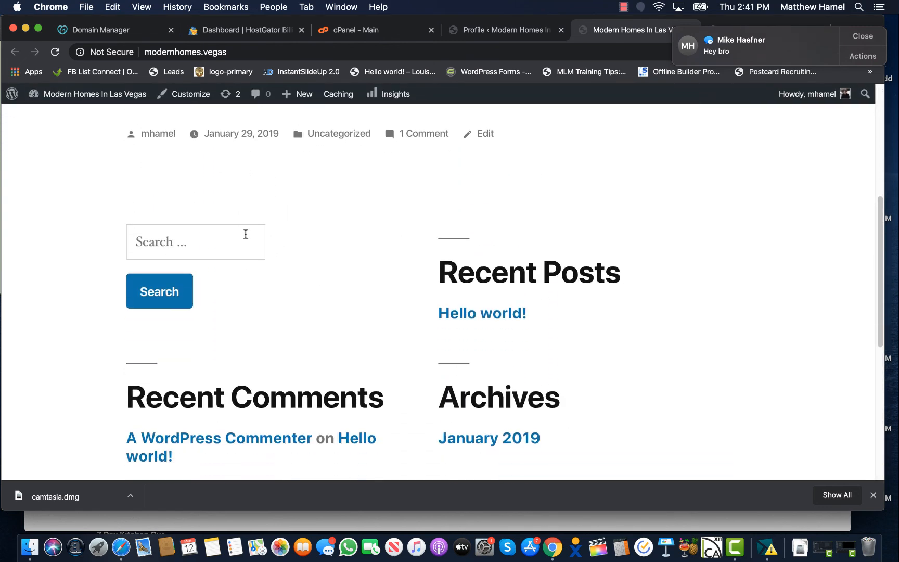